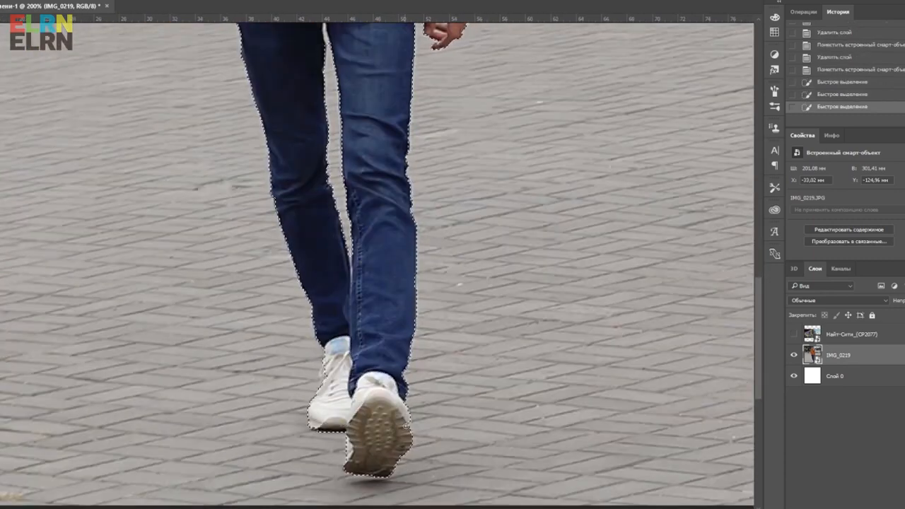
Step: Extend the quick selection over the walking man's shoes, jeans and upper body on the IMG_0219 layer
{"action": "left_click", "coordinate": [379, 404]}
{"action": "left_click", "coordinate": [377, 395]}
{"action": "left_click", "coordinate": [371, 340]}
{"action": "left_click_drag", "start_coordinate": [368, 166], "coordinate": [373, 271]}
{"action": "left_click_drag", "start_coordinate": [323, 39], "coordinate": [343, 508]}
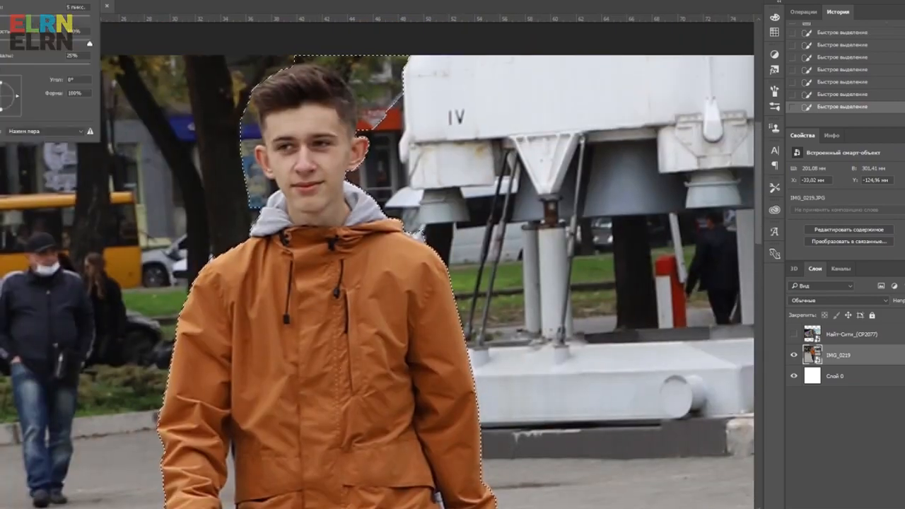
Step: Subtract the background around the man's head from the selection and check the outline down to his legs
{"action": "left_click", "coordinate": [246, 130], "text": "alt"}
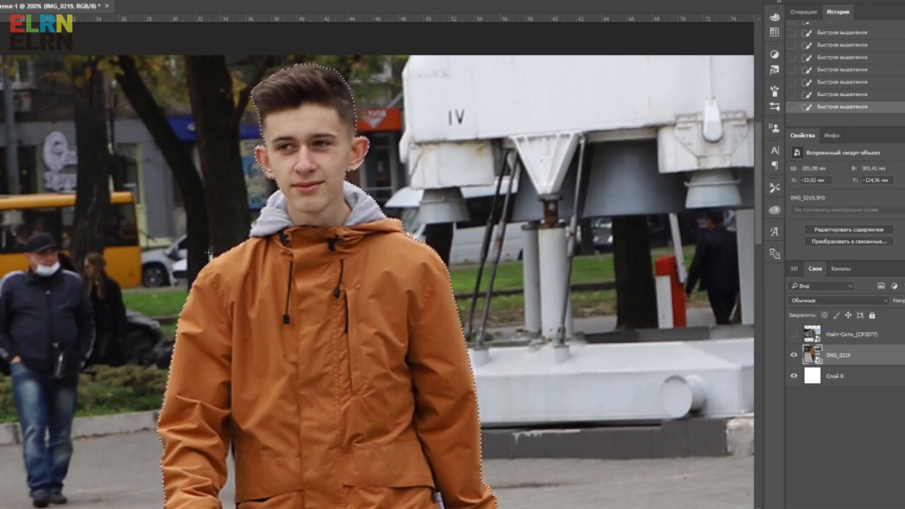
{"action": "left_click_drag", "start_coordinate": [505, 301], "coordinate": [478, 74]}
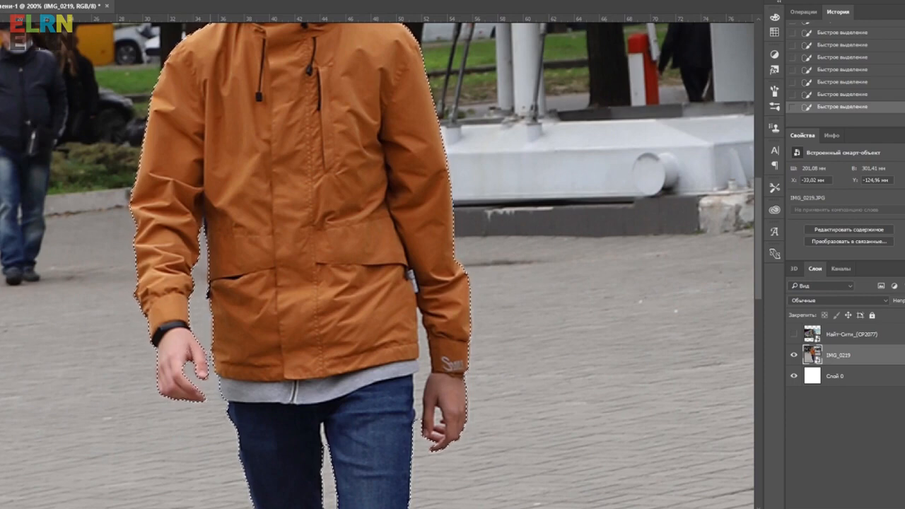
{"action": "left_click_drag", "start_coordinate": [416, 414], "coordinate": [337, 333]}
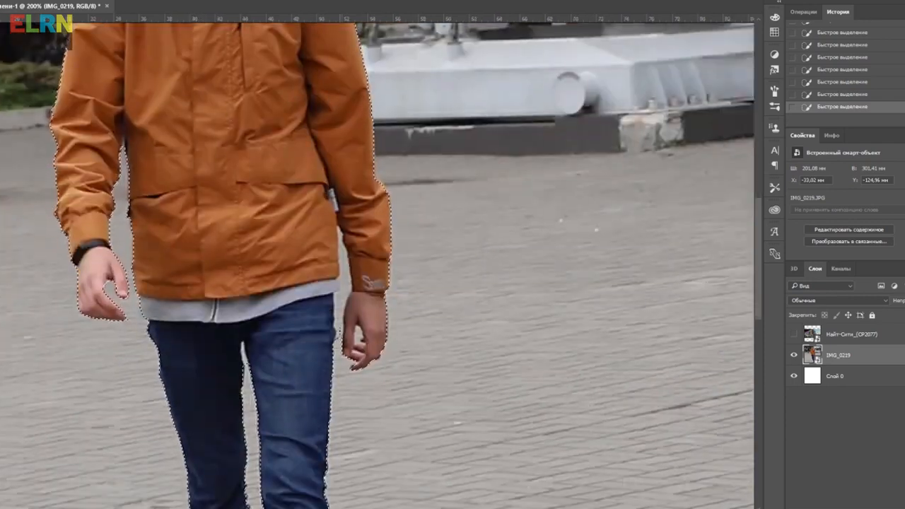
{"action": "left_click_drag", "start_coordinate": [431, 506], "coordinate": [446, 258]}
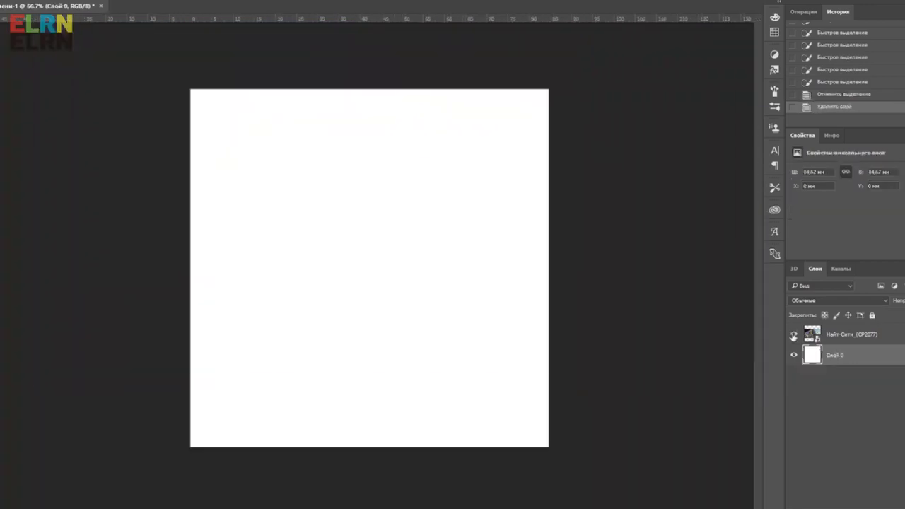
Step: Show the Найт-Сити_(CP2077) layer and move the city image upward on the canvas
{"action": "left_click", "coordinate": [793, 335]}
{"action": "left_click", "coordinate": [874, 334]}
{"action": "key", "text": "ctrl+t"}
{"action": "left_click_drag", "start_coordinate": [513, 222], "coordinate": [516, 136]}
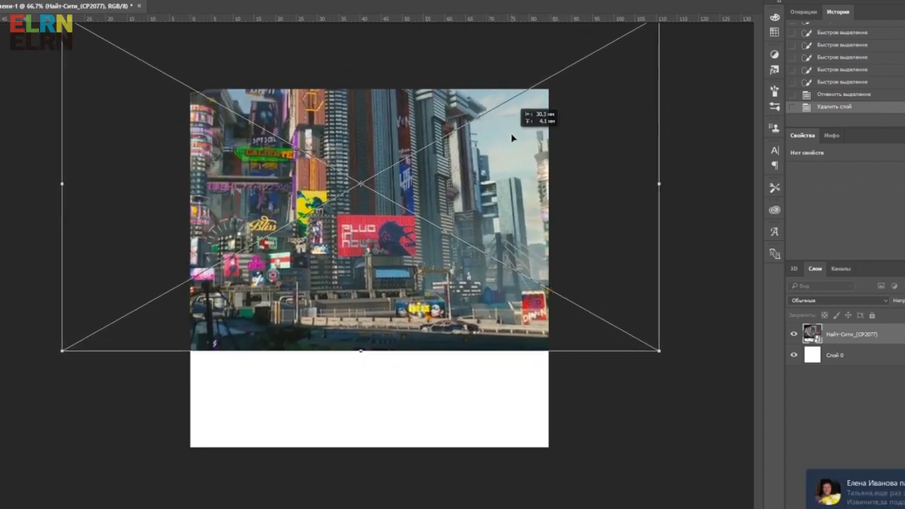
{"action": "key", "text": "Return"}
Step: Paste the cut-out man and scale him to about 12 × 36 mm over the lower middle of the city image
{"action": "key", "text": "ctrl+v"}
{"action": "key", "text": "ctrl+t"}
{"action": "left_click_drag", "start_coordinate": [427, 94], "coordinate": [410, 257]}
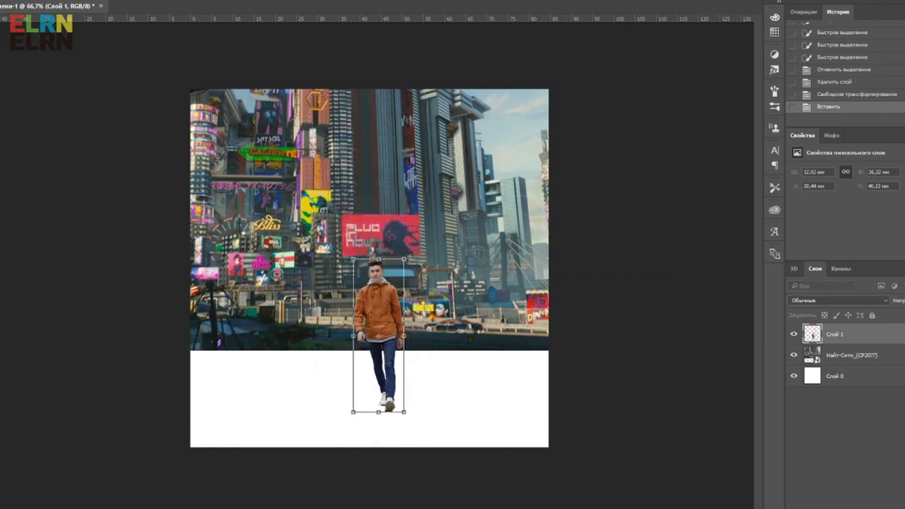
{"action": "key", "text": "Return"}
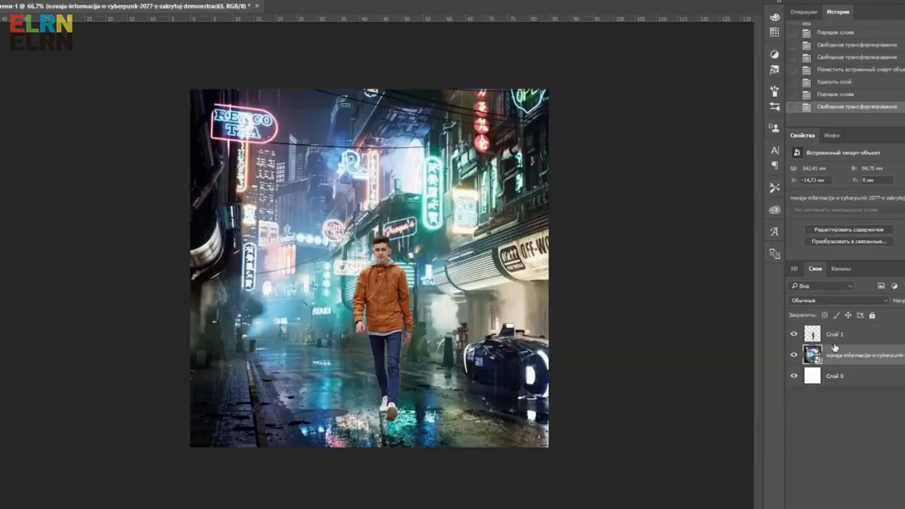
Step: Move the neon street background about 0.5 mm to the right
{"action": "key", "text": "ctrl+t"}
{"action": "left_click_drag", "start_coordinate": [428, 355], "coordinate": [464, 356]}
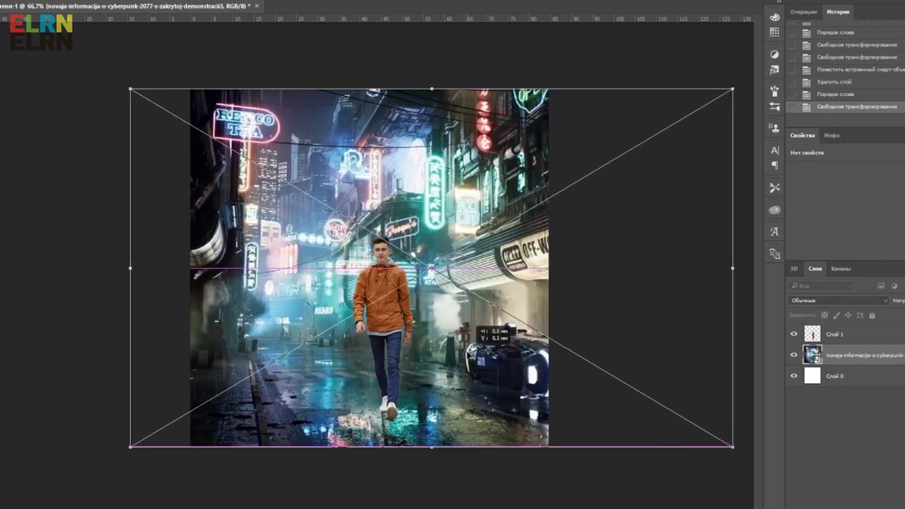
{"action": "key", "text": "Return"}
Step: Scale the man down to about 10 × 31 mm and move him left along the wet street
{"action": "key", "text": "ctrl+t"}
{"action": "left_click_drag", "start_coordinate": [414, 236], "coordinate": [396, 282]}
{"action": "left_click_drag", "start_coordinate": [379, 319], "coordinate": [345, 316]}
{"action": "key", "text": "Return"}
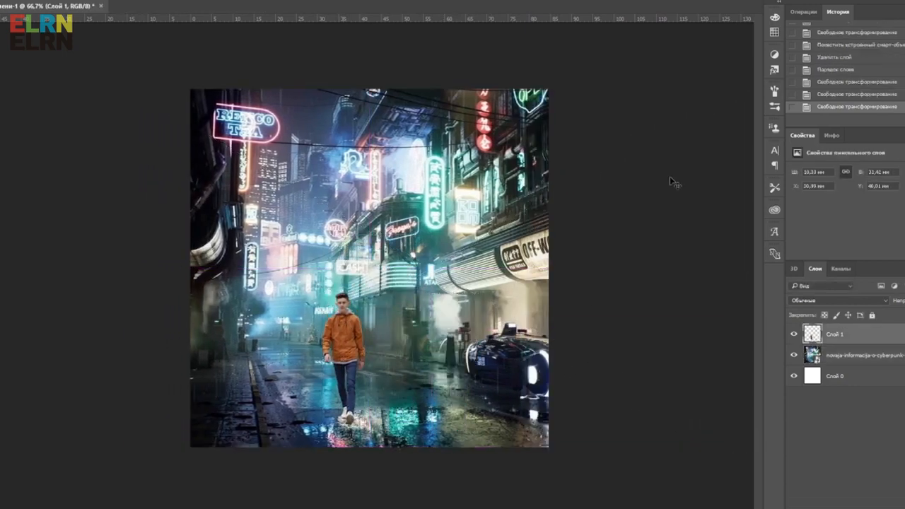
Step: Enlarge the man on Слой 1 to about 15 × 47 mm and check him against the background up close
{"action": "left_click", "coordinate": [864, 357]}
{"action": "left_click", "coordinate": [859, 336]}
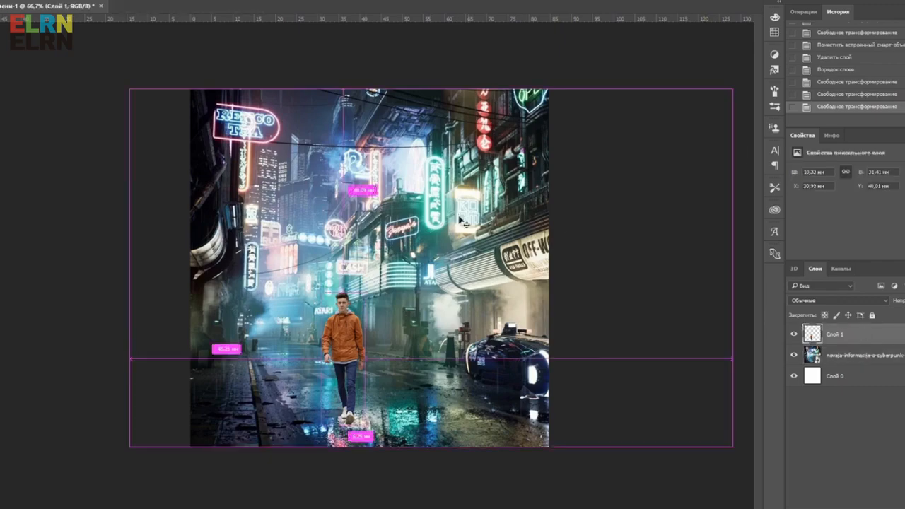
{"action": "key", "text": "ctrl+t"}
{"action": "left_click_drag", "start_coordinate": [366, 293], "coordinate": [388, 227]}
{"action": "left_click_drag", "start_coordinate": [374, 271], "coordinate": [348, 316]}
{"action": "key", "text": "Return"}
{"action": "key", "text": "ctrl+plus"}
{"action": "key", "text": "ctrl+plus"}
{"action": "key", "text": "ctrl+plus"}
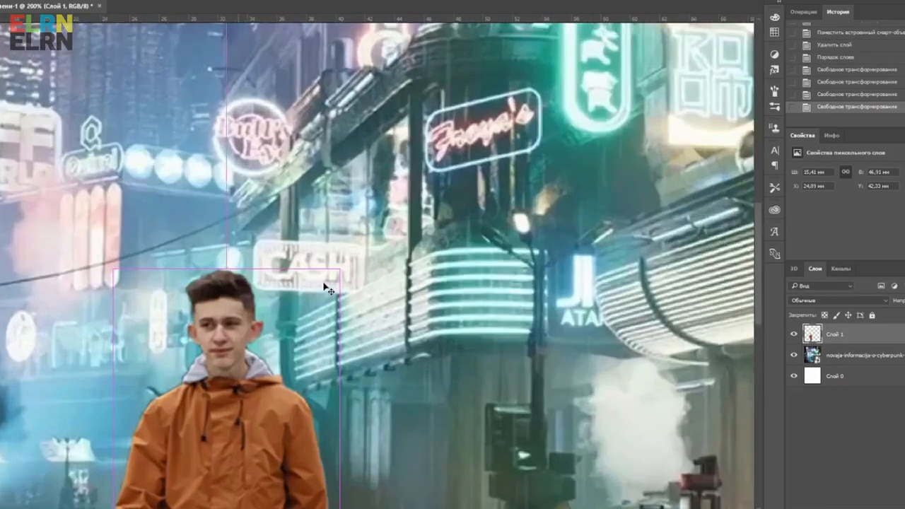
{"action": "key", "text": "ctrl+minus"}
{"action": "key", "text": "ctrl+minus"}
{"action": "key", "text": "ctrl+minus"}
Step: Try larger sizes for the man, settling on about 20 × 61 mm with his lower legs beyond the canvas edge
{"action": "left_click_drag", "start_coordinate": [361, 267], "coordinate": [418, 101]}
{"action": "left_click_drag", "start_coordinate": [378, 184], "coordinate": [378, 171]}
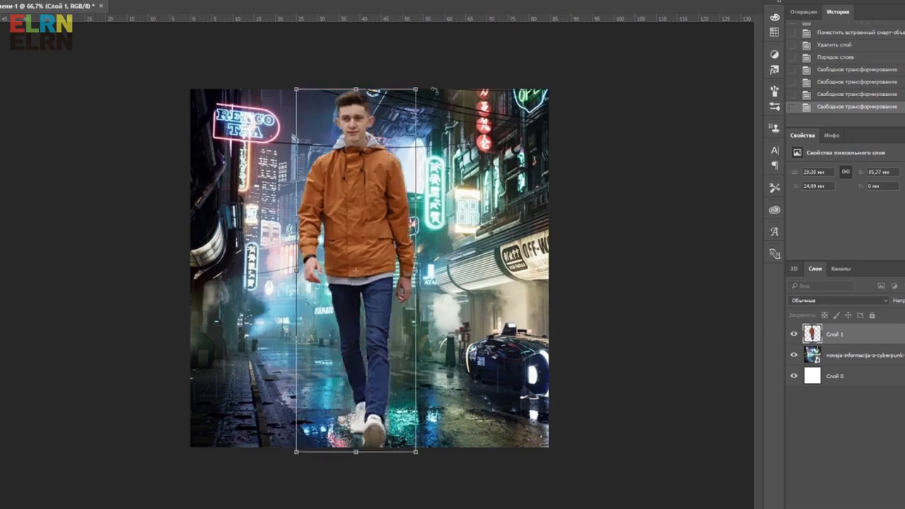
{"action": "left_click_drag", "start_coordinate": [417, 89], "coordinate": [355, 272]}
{"action": "left_click_drag", "start_coordinate": [326, 302], "coordinate": [400, 230]}
{"action": "left_click_drag", "start_coordinate": [383, 291], "coordinate": [384, 335]}
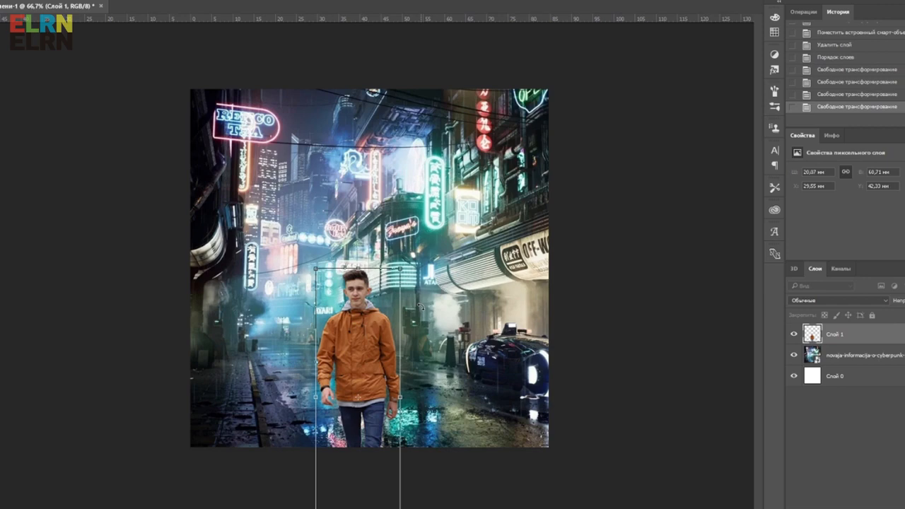
{"action": "key", "text": "Return"}
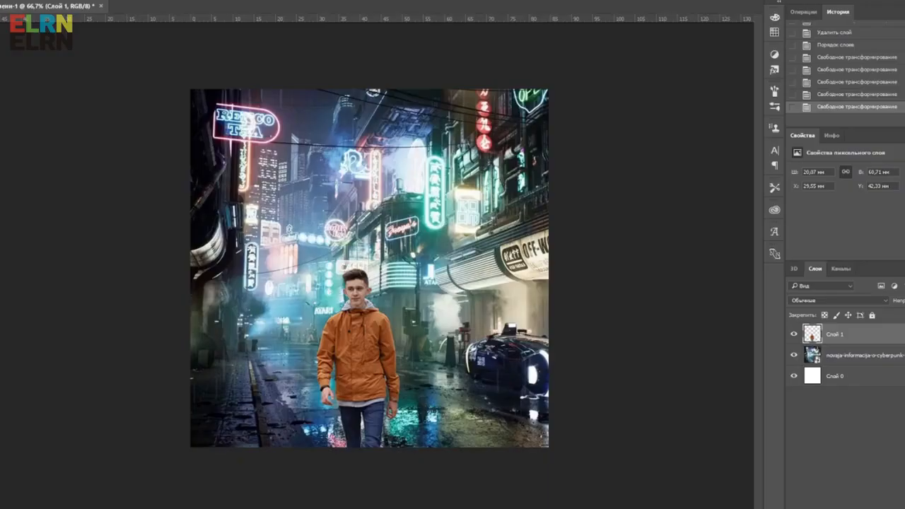
Step: Reduce the man to about 12 × 36.5 mm and place him full-length on the wet street just left of centre
{"action": "key", "text": "ctrl+t"}
{"action": "left_click_drag", "start_coordinate": [316, 269], "coordinate": [340, 345]}
{"action": "left_click_drag", "start_coordinate": [369, 389], "coordinate": [374, 299]}
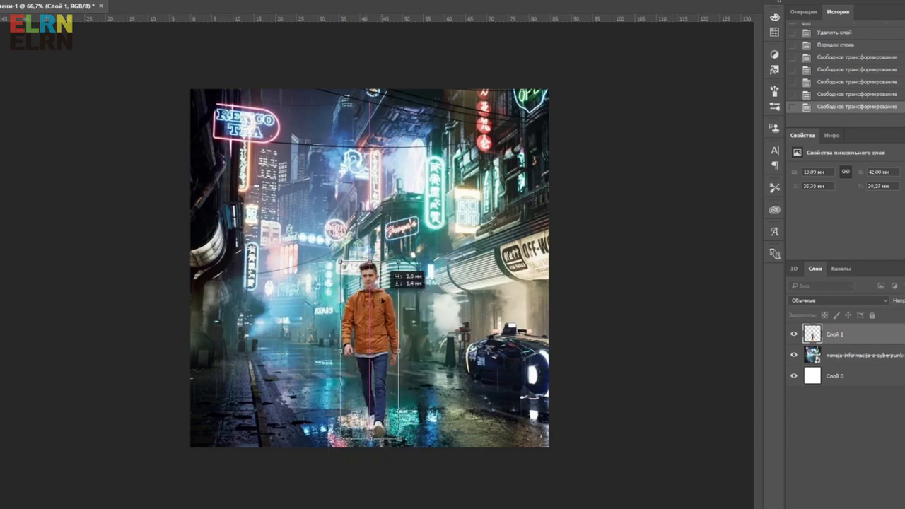
{"action": "left_click_drag", "start_coordinate": [340, 262], "coordinate": [346, 285]}
{"action": "mouse_move", "coordinate": [368, 308]}
{"action": "left_mouse_down"}
{"action": "mouse_move", "coordinate": [342, 305]}
{"action": "mouse_move", "coordinate": [353, 303]}
{"action": "left_mouse_up"}
{"action": "key", "text": "Return"}
Step: Apply Brightness/Contrast with reduced contrast to the man's layer and enlarge him to about 13 × 39.5 mm
{"action": "left_click", "coordinate": [101, 1]}
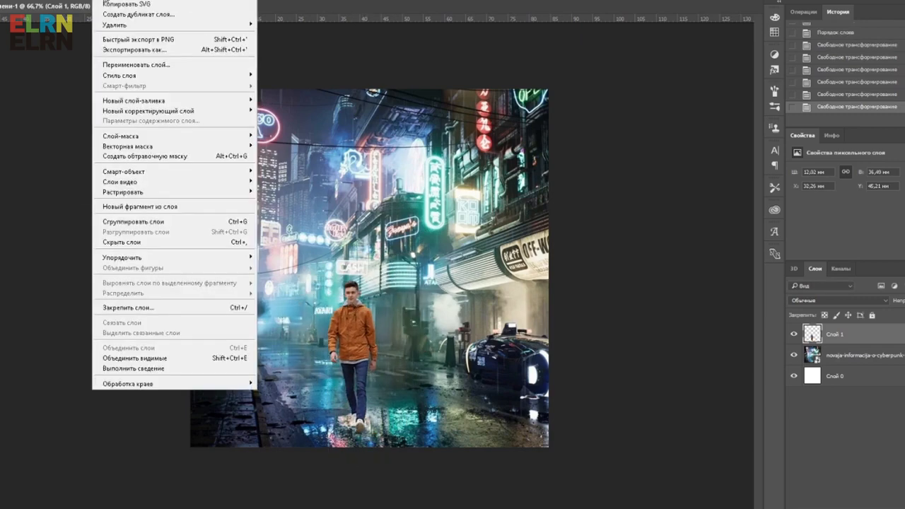
{"action": "mouse_move", "coordinate": [67, 2]}
{"action": "left_click", "coordinate": [256, 3]}
{"action": "left_click_drag", "start_coordinate": [42, 196], "coordinate": [19, 197]}
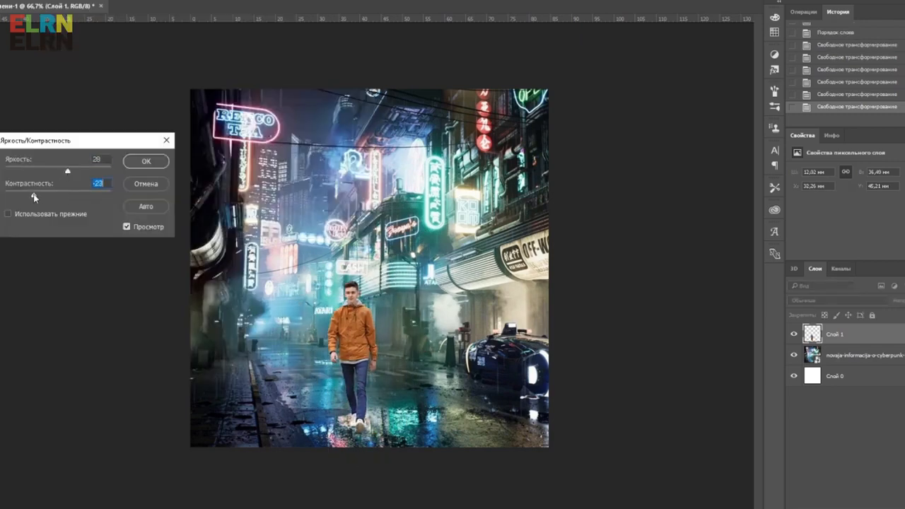
{"action": "left_click_drag", "start_coordinate": [67, 171], "coordinate": [59, 172]}
{"action": "left_click", "coordinate": [146, 162]}
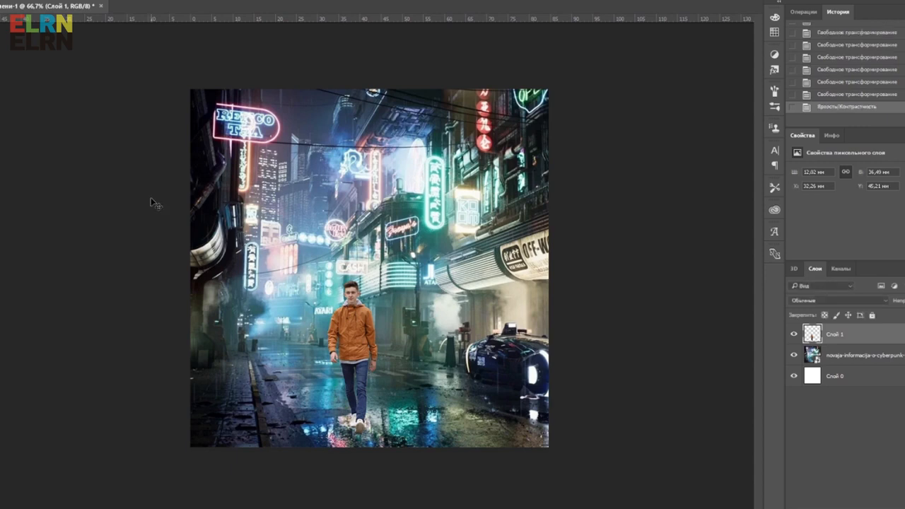
{"action": "left_click_drag", "start_coordinate": [378, 279], "coordinate": [387, 271]}
{"action": "key", "text": "Return"}
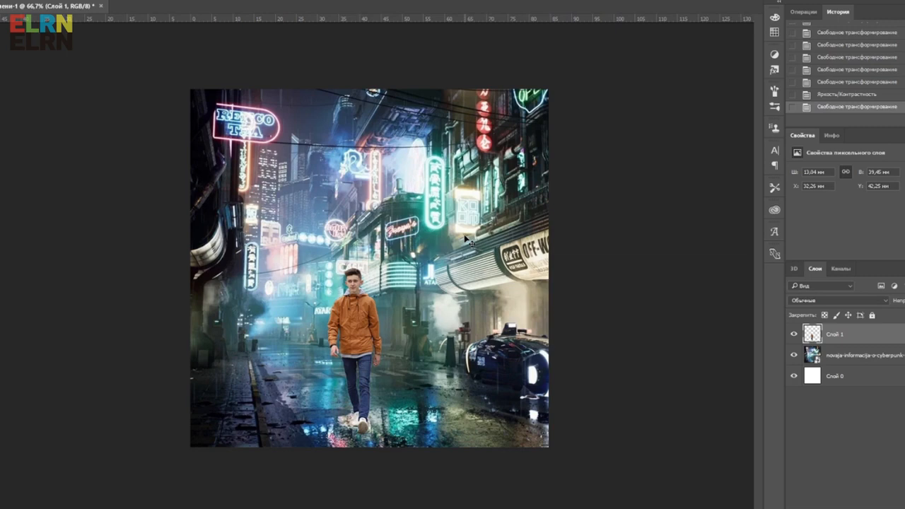
Step: Apply Levels to the man's layer with a midtone value of about 0.84 and a slightly lowered output white
{"action": "left_click", "coordinate": [304, 19]}
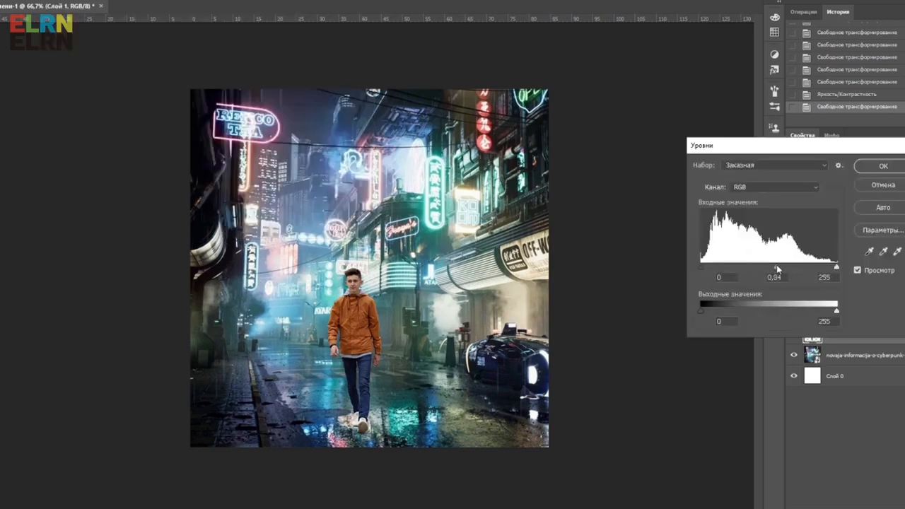
{"action": "mouse_move", "coordinate": [703, 268]}
{"action": "left_mouse_down"}
{"action": "mouse_move", "coordinate": [731, 274]}
{"action": "mouse_move", "coordinate": [692, 271]}
{"action": "left_mouse_up"}
{"action": "mouse_move", "coordinate": [836, 268]}
{"action": "left_mouse_down"}
{"action": "mouse_move", "coordinate": [785, 269]}
{"action": "mouse_move", "coordinate": [839, 271]}
{"action": "left_mouse_up"}
{"action": "left_click_drag", "start_coordinate": [836, 311], "coordinate": [827, 313]}
{"action": "left_click", "coordinate": [883, 166]}
Step: Apply Color Balance to the man's midtones with cyan–red at -26 and yellow–blue at +19
{"action": "left_click", "coordinate": [54, 0]}
{"action": "mouse_move", "coordinate": [89, 4]}
{"action": "left_click", "coordinate": [262, 69]}
{"action": "mouse_move", "coordinate": [665, 240]}
{"action": "left_mouse_down"}
{"action": "mouse_move", "coordinate": [678, 263]}
{"action": "mouse_move", "coordinate": [651, 240]}
{"action": "left_mouse_up"}
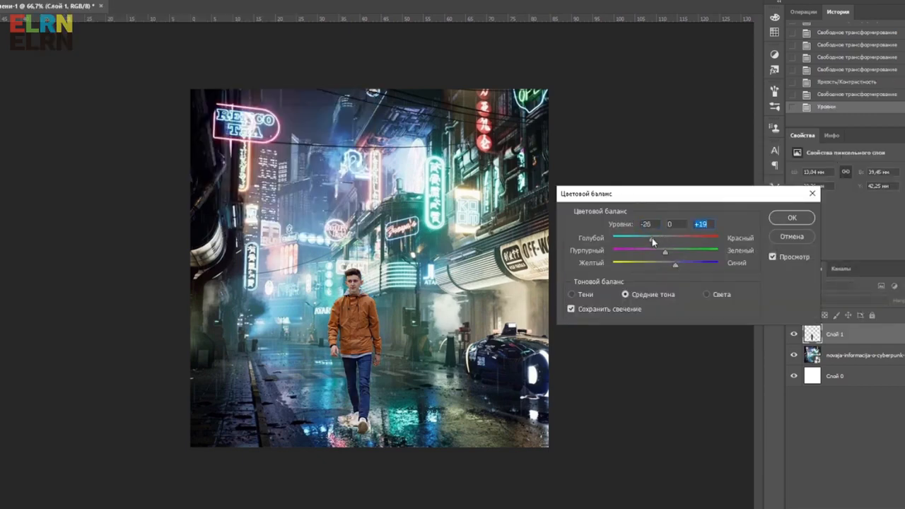
{"action": "left_click", "coordinate": [791, 217]}
Step: Apply Shadows/Highlights to the man's layer with both effects at 0%
{"action": "left_click", "coordinate": [54, 0]}
{"action": "mouse_move", "coordinate": [85, 2]}
{"action": "left_click", "coordinate": [252, 176]}
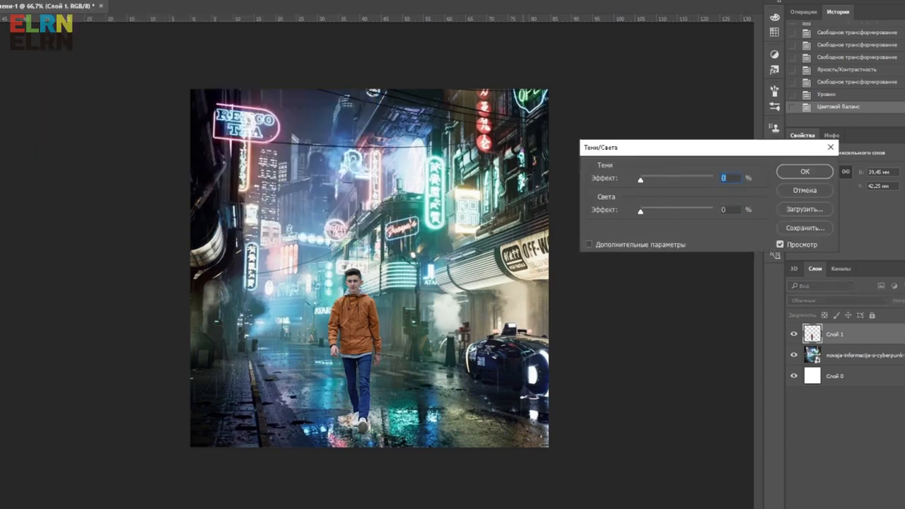
{"action": "left_click", "coordinate": [805, 171]}
Step: Apply a second Levels correction to the man's layer with a slight midtone shift
{"action": "left_click", "coordinate": [54, 0]}
{"action": "mouse_move", "coordinate": [85, 3]}
{"action": "left_click", "coordinate": [263, 28]}
{"action": "mouse_move", "coordinate": [769, 270]}
{"action": "left_mouse_down"}
{"action": "mouse_move", "coordinate": [778, 269]}
{"action": "mouse_move", "coordinate": [766, 269]}
{"action": "left_mouse_up"}
{"action": "left_click", "coordinate": [881, 167]}
Step: Duplicate the man's layer and turn the copy into a silhouette with a black Color Overlay
{"action": "right_click", "coordinate": [860, 334]}
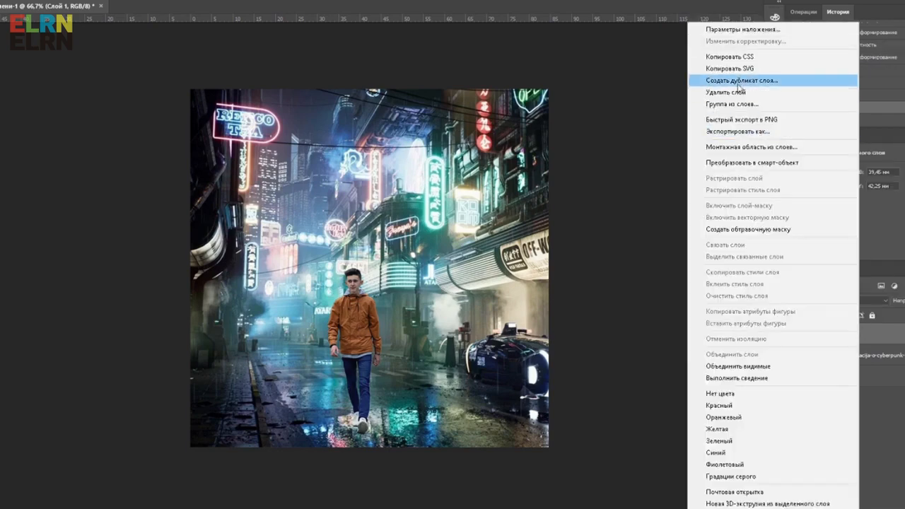
{"action": "left_click", "coordinate": [740, 81]}
{"action": "left_click", "coordinate": [713, 34]}
{"action": "double_click", "coordinate": [879, 334]}
{"action": "left_click", "coordinate": [311, 282]}
{"action": "left_click", "coordinate": [591, 172]}
{"action": "left_click", "coordinate": [576, 459]}
{"action": "left_click", "coordinate": [822, 315]}
{"action": "left_click", "coordinate": [698, 157]}
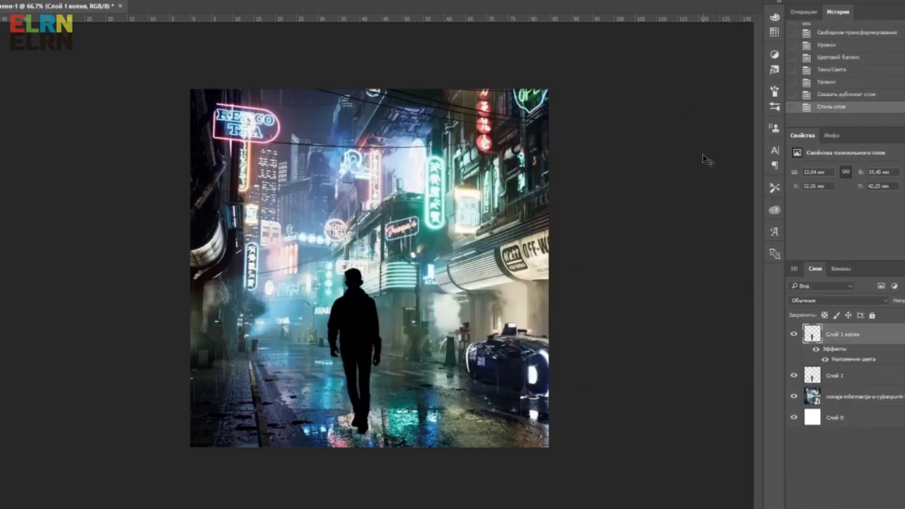
Step: Try stretching the black silhouette downward below the man's feet as a shadow, and delete that copy
{"action": "key", "text": "ctrl+t"}
{"action": "left_click_drag", "start_coordinate": [354, 270], "coordinate": [370, 500]}
{"action": "key", "text": "Return"}
{"action": "key", "text": "Delete"}
{"action": "right_click", "coordinate": [850, 342]}
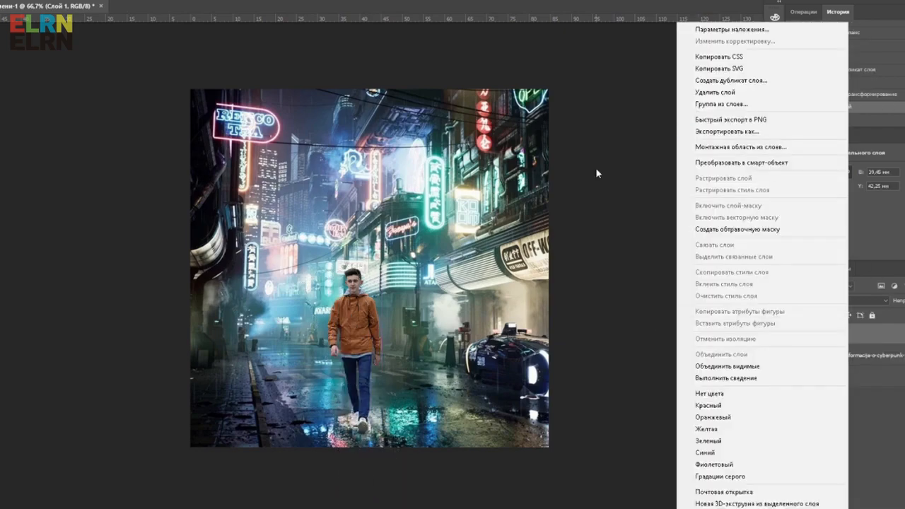
{"action": "left_click", "coordinate": [596, 170]}
Step: Rasterize the neon street background layer and brush a dark shadow on the ground around the man's shoes
{"action": "key", "text": "ctrl+plus"}
{"action": "key", "text": "ctrl+plus"}
{"action": "key", "text": "ctrl+plus"}
{"action": "left_click_drag", "start_coordinate": [384, 414], "coordinate": [417, 57]}
{"action": "left_click", "coordinate": [862, 360]}
{"action": "left_click", "coordinate": [422, 262]}
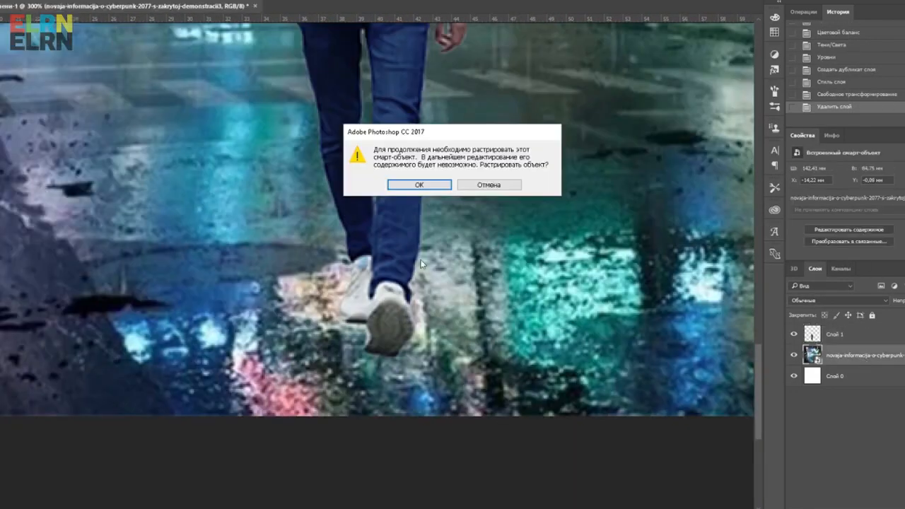
{"action": "left_click", "coordinate": [419, 184]}
{"action": "left_click", "coordinate": [9, 1]}
{"action": "mouse_move", "coordinate": [340, 339]}
{"action": "left_mouse_down"}
{"action": "mouse_move", "coordinate": [373, 339]}
{"action": "mouse_move", "coordinate": [370, 318]}
{"action": "mouse_move", "coordinate": [384, 313]}
{"action": "mouse_move", "coordinate": [364, 177]}
{"action": "mouse_move", "coordinate": [516, 308]}
{"action": "mouse_move", "coordinate": [495, 4]}
{"action": "left_mouse_up"}
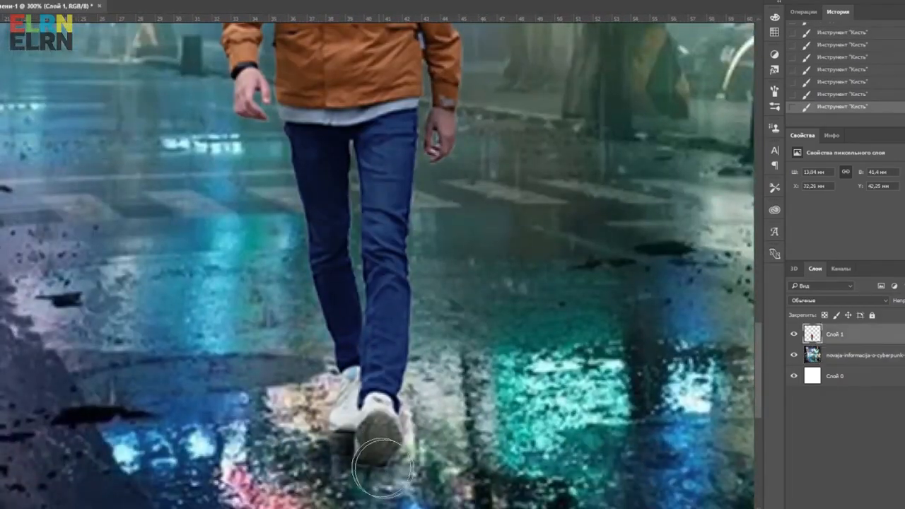
Step: Duplicate the Слой 1 layer as Слой 1 копия and flip the copy horizontally
{"action": "left_click", "coordinate": [834, 334]}
{"action": "key", "text": "ctrl+minus"}
{"action": "key", "text": "ctrl+minus"}
{"action": "key", "text": "ctrl+minus"}
{"action": "key", "text": "ctrl+minus"}
{"action": "right_click", "coordinate": [840, 335]}
{"action": "left_click", "coordinate": [764, 70]}
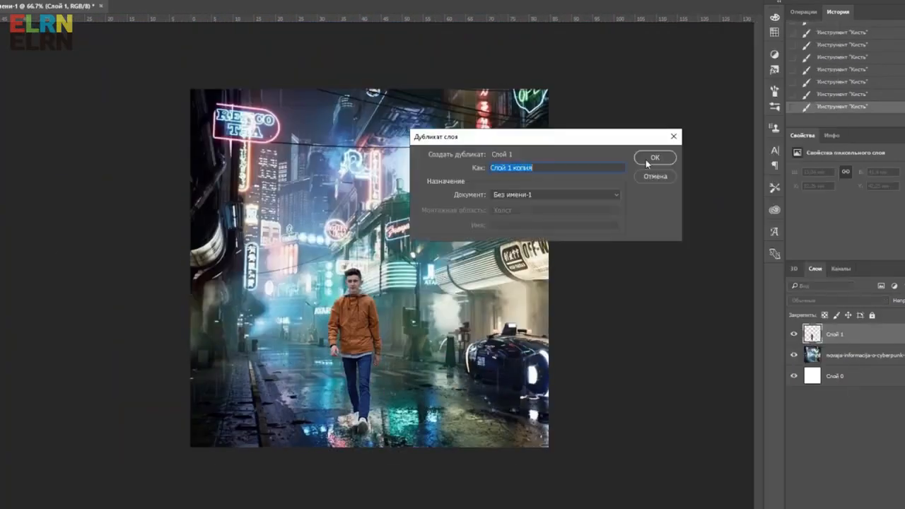
{"action": "left_click", "coordinate": [649, 158]}
{"action": "left_click", "coordinate": [9, 1]}
{"action": "mouse_move", "coordinate": [77, 203]}
{"action": "left_click", "coordinate": [252, 324]}
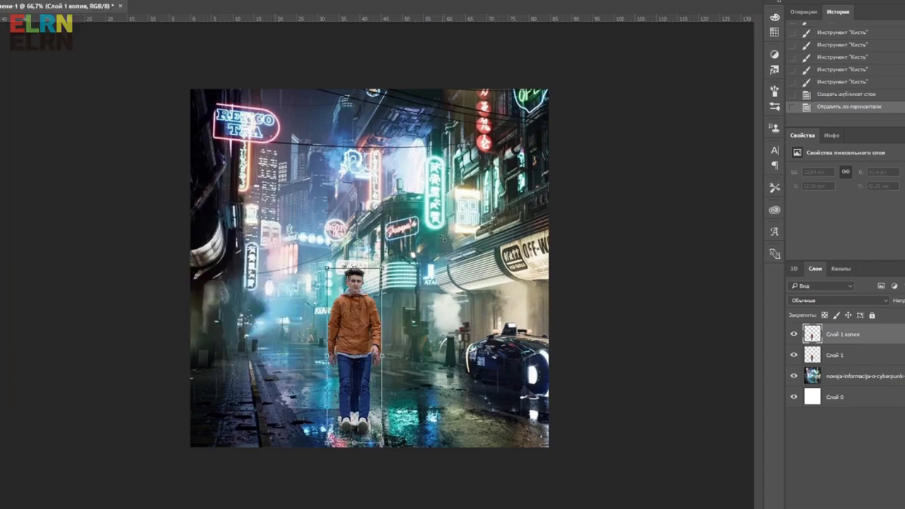
Step: Rotate the copied man upside down and align his shoes directly beneath the original's shoes as a reflection
{"action": "left_click_drag", "start_coordinate": [442, 238], "coordinate": [266, 473]}
{"action": "left_click_drag", "start_coordinate": [355, 339], "coordinate": [356, 489]}
{"action": "key", "text": "ctrl+plus"}
{"action": "key", "text": "ctrl+plus"}
{"action": "left_click_drag", "start_coordinate": [424, 452], "coordinate": [435, 103]}
{"action": "left_click_drag", "start_coordinate": [375, 424], "coordinate": [344, 424]}
{"action": "left_click_drag", "start_coordinate": [404, 366], "coordinate": [375, 422]}
{"action": "key", "text": "Right"}
{"action": "key", "text": "Right"}
{"action": "key", "text": "Return"}
{"action": "key", "text": "ctrl+minus"}
{"action": "key", "text": "ctrl+minus"}
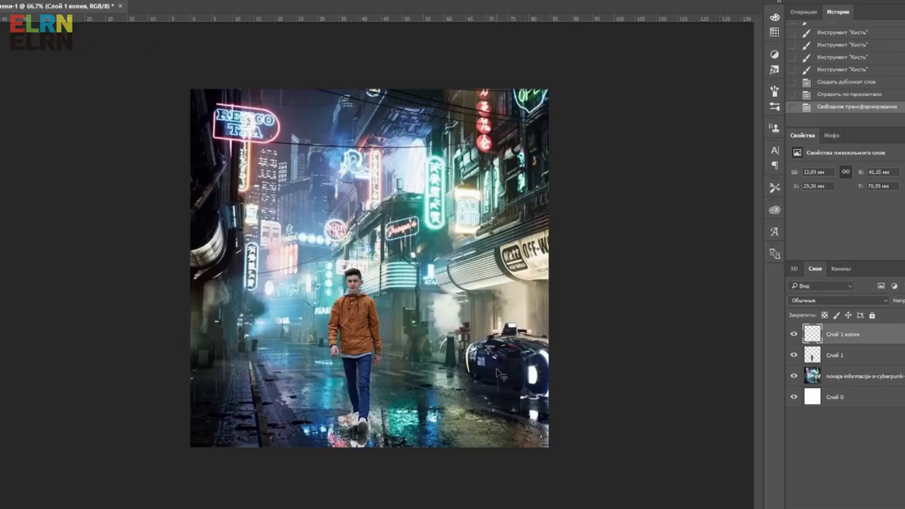
Step: Try flipping the reflected copy beneath the shoes horizontally
{"action": "key", "text": "ctrl+plus"}
{"action": "key", "text": "ctrl+plus"}
{"action": "key", "text": "ctrl+plus"}
{"action": "left_click_drag", "start_coordinate": [497, 371], "coordinate": [497, 275]}
{"action": "scroll", "coordinate": [497, 276], "scroll_direction": "down", "scroll_amount": 5}
{"action": "left_click", "coordinate": [14, 2]}
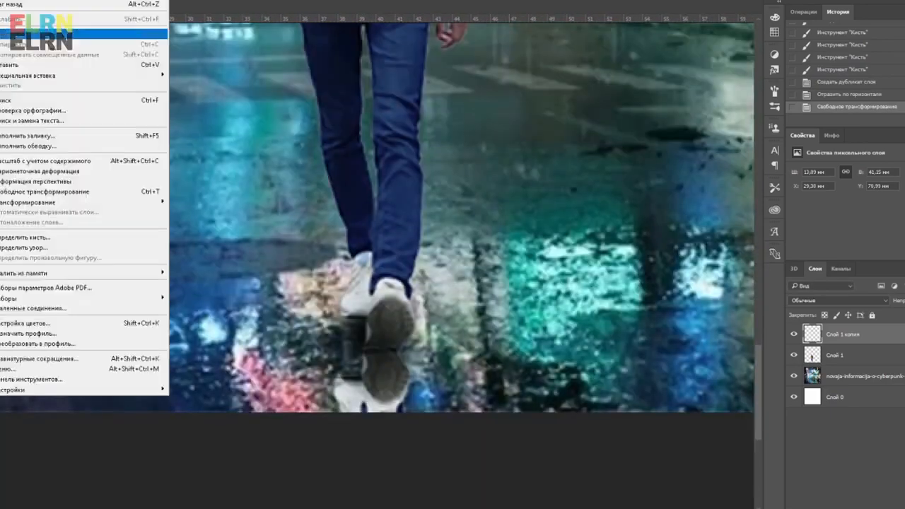
{"action": "left_click", "coordinate": [253, 324]}
{"action": "key", "text": "ctrl+z"}
Step: Apply a Motion Blur to the reflection layer with a -20° angle and a distance of 4 pixels
{"action": "left_click", "coordinate": [251, 2]}
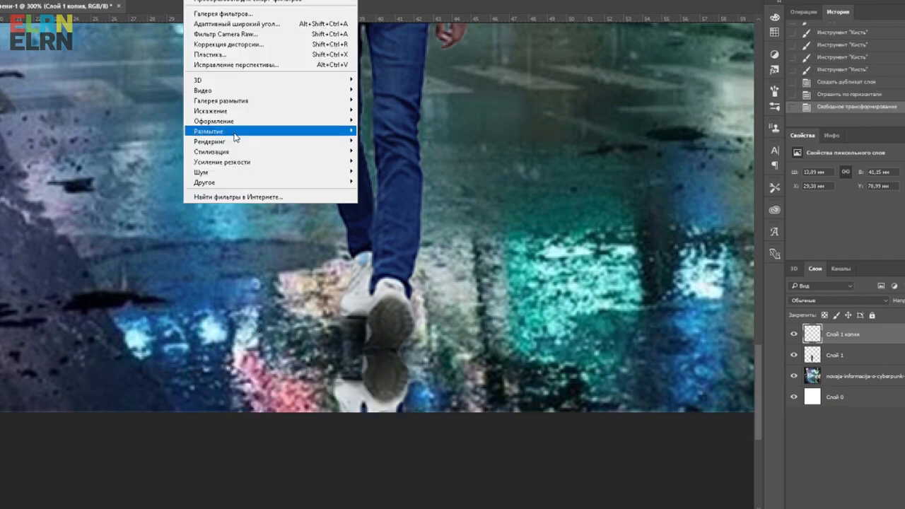
{"action": "left_click", "coordinate": [396, 234]}
{"action": "left_click_drag", "start_coordinate": [598, 356], "coordinate": [578, 364]}
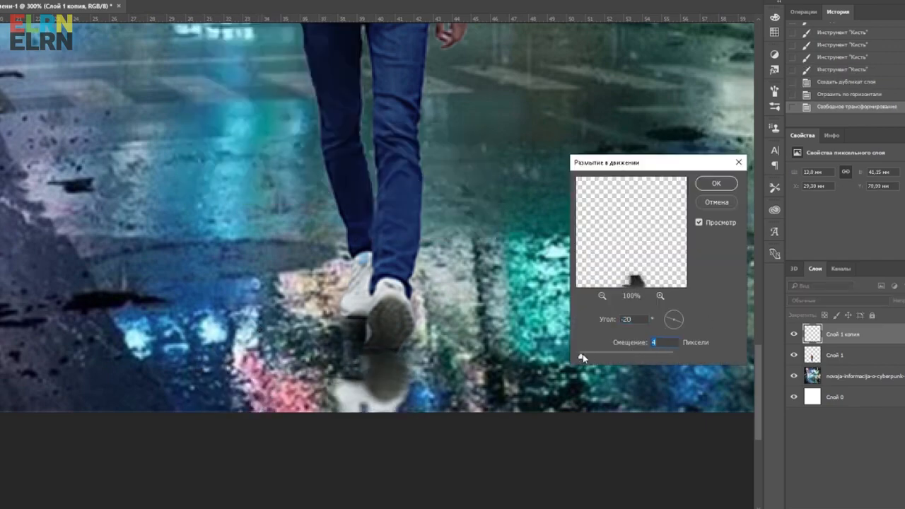
{"action": "left_click", "coordinate": [715, 183]}
{"action": "key", "text": "ctrl+minus"}
{"action": "key", "text": "ctrl+minus"}
{"action": "key", "text": "ctrl+minus"}
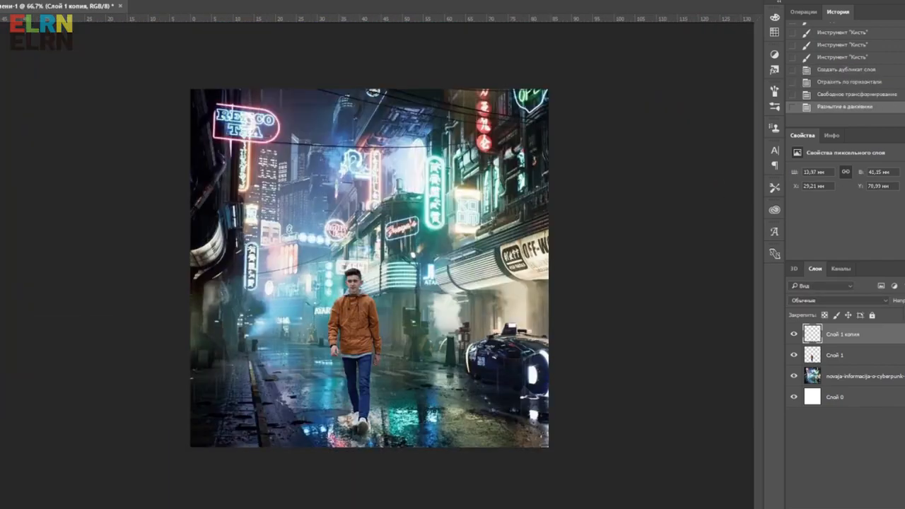
Step: Select the whole figure of the man on the Слой 1 layer with Quick Selection
{"action": "left_click", "coordinate": [880, 447]}
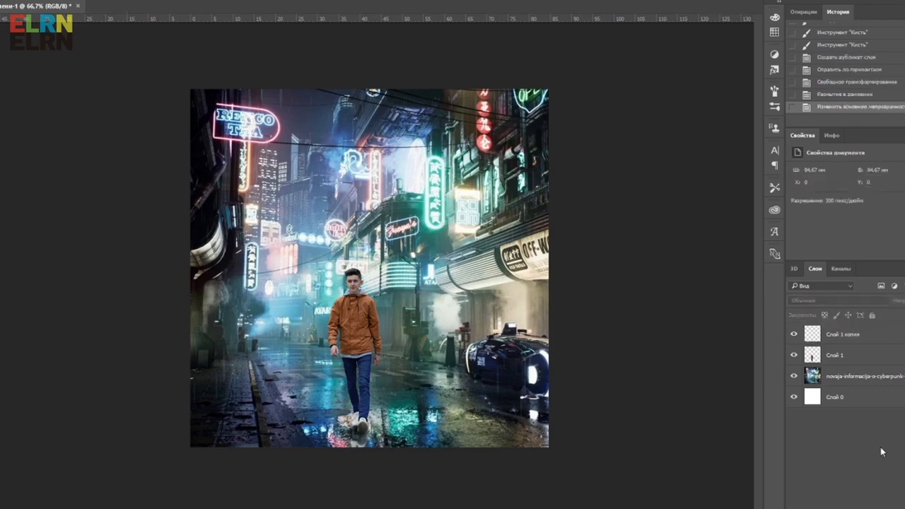
{"action": "key", "text": "ctrl+plus"}
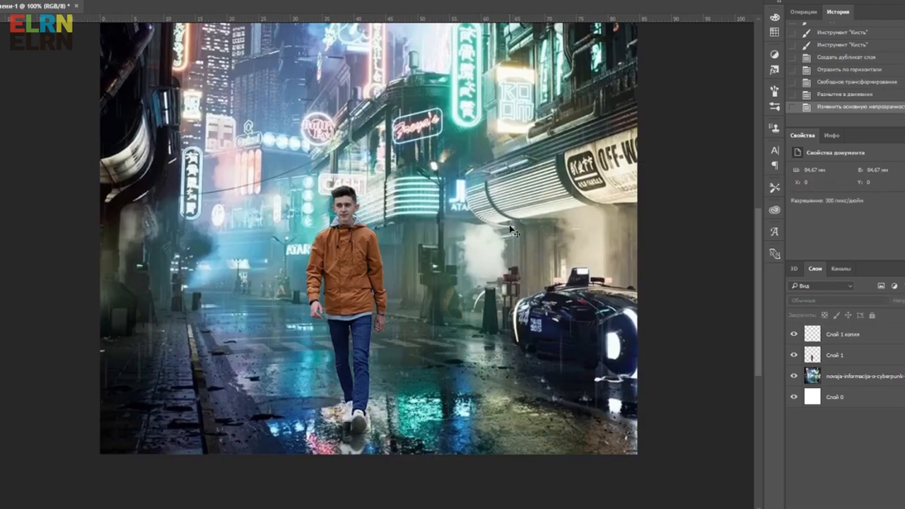
{"action": "key", "text": "alt+bracketleft"}
{"action": "left_click_drag", "start_coordinate": [318, 240], "coordinate": [315, 297]}
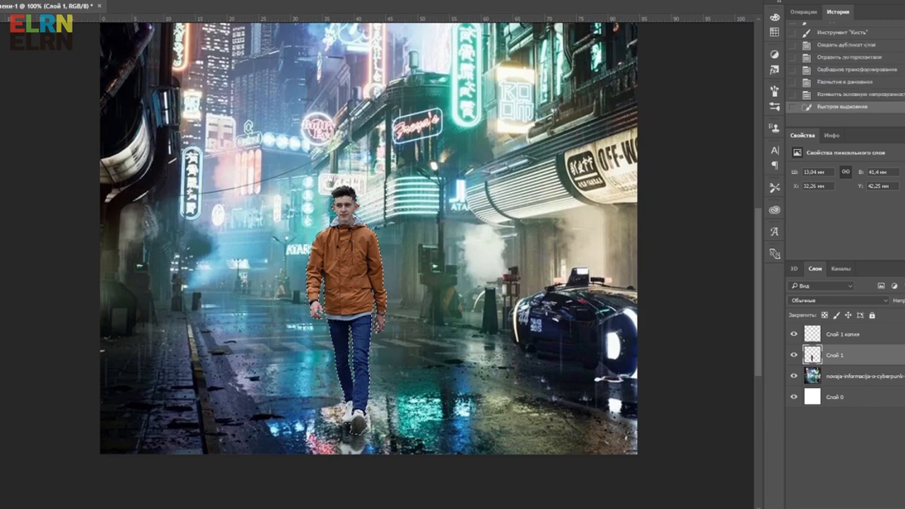
{"action": "right_click", "coordinate": [400, 200]}
{"action": "left_click", "coordinate": [399, 200]}
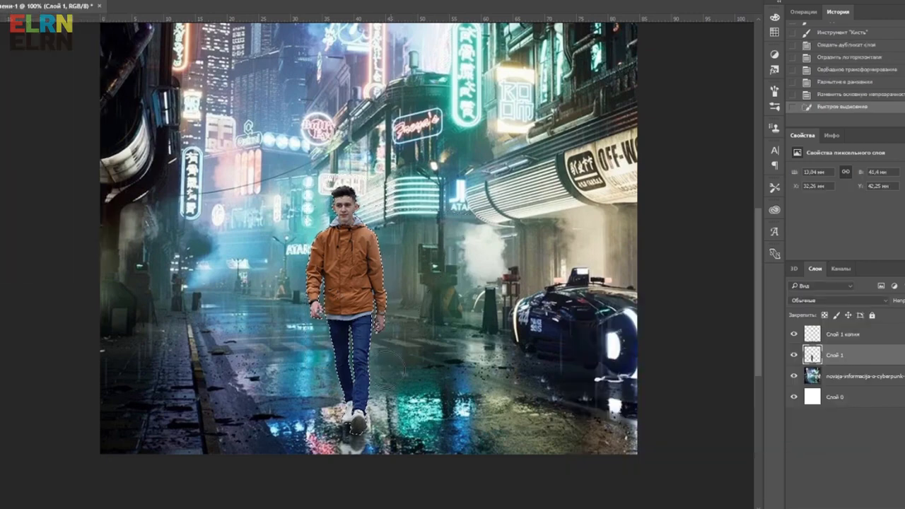
Step: Brush soft street-light colour along the edges of the man's jeans and shoes inside the selection, and deselect
{"action": "left_click", "coordinate": [405, 262]}
{"action": "key", "text": "ctrl+plus"}
{"action": "key", "text": "ctrl+plus"}
{"action": "mouse_move", "coordinate": [586, 309]}
{"action": "left_mouse_down"}
{"action": "mouse_move", "coordinate": [569, 214]}
{"action": "mouse_move", "coordinate": [580, 112]}
{"action": "left_mouse_up"}
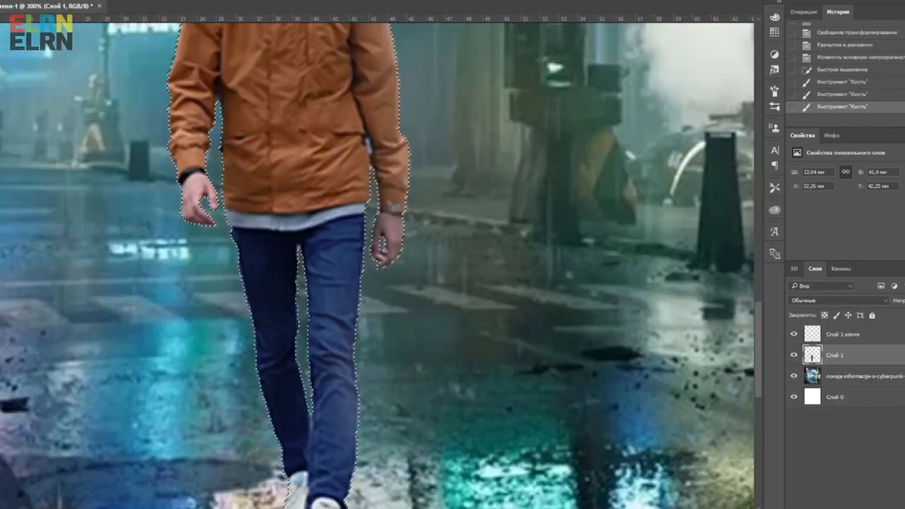
{"action": "mouse_move", "coordinate": [300, 311]}
{"action": "left_mouse_down"}
{"action": "mouse_move", "coordinate": [305, 368]}
{"action": "mouse_move", "coordinate": [304, 240]}
{"action": "left_mouse_up"}
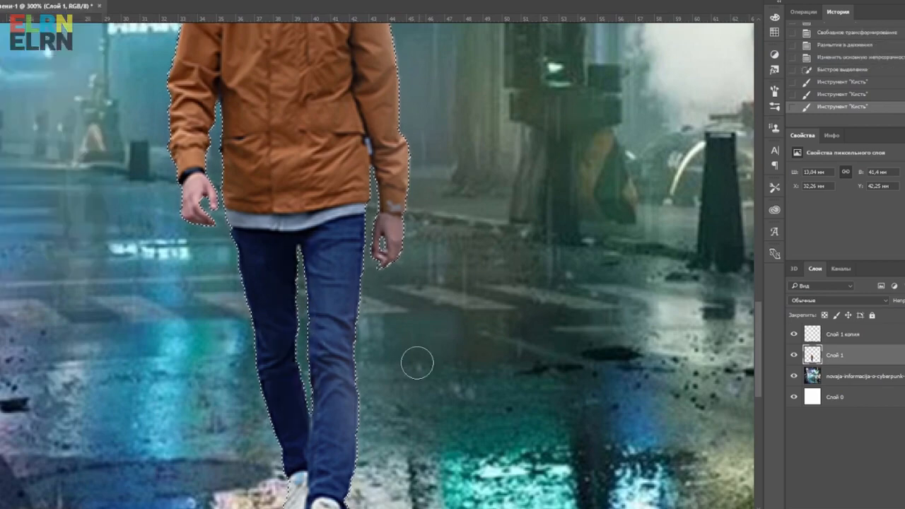
{"action": "mouse_move", "coordinate": [386, 262]}
{"action": "left_mouse_down"}
{"action": "mouse_move", "coordinate": [404, 276]}
{"action": "mouse_move", "coordinate": [425, 466]}
{"action": "left_mouse_up"}
{"action": "scroll", "coordinate": [464, 156], "scroll_direction": "down", "scroll_amount": 5}
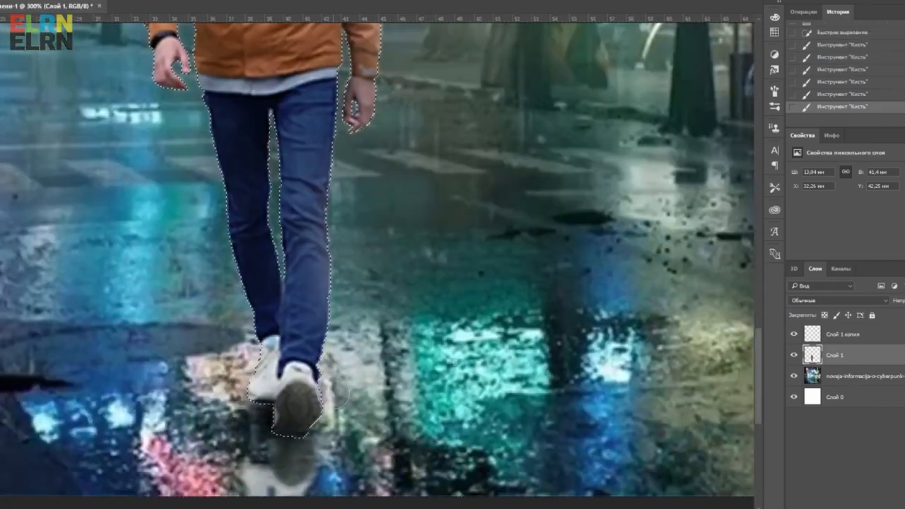
{"action": "scroll", "coordinate": [464, 156], "scroll_direction": "up", "scroll_amount": 2}
{"action": "key", "text": "ctrl+d"}
Step: Quick-select only the man's back trouser leg, brush softly along its inner edge, and clear the selection
{"action": "left_click_drag", "start_coordinate": [464, 156], "coordinate": [464, 156]}
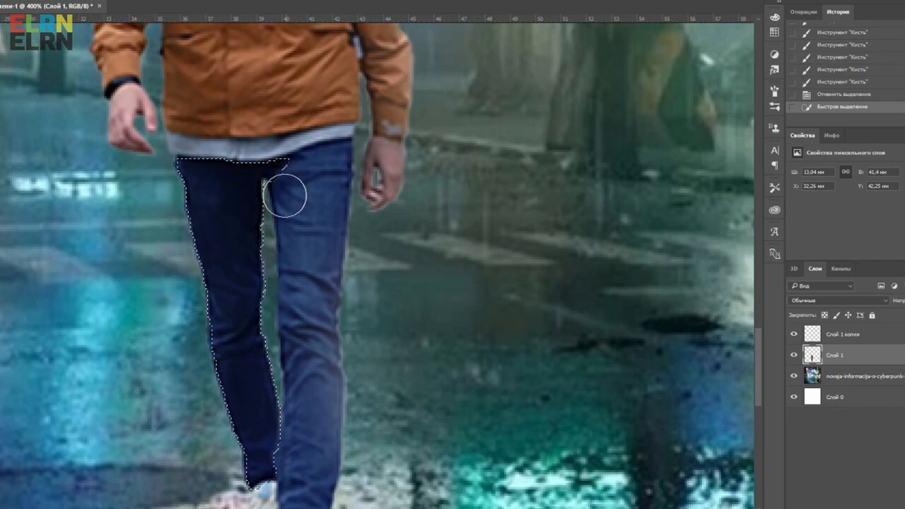
{"action": "mouse_move", "coordinate": [287, 196]}
{"action": "left_mouse_down"}
{"action": "mouse_move", "coordinate": [302, 398]}
{"action": "mouse_move", "coordinate": [279, 250]}
{"action": "mouse_move", "coordinate": [331, 179]}
{"action": "left_mouse_up"}
{"action": "key", "text": "ctrl+d"}
{"action": "scroll", "coordinate": [331, 177], "scroll_direction": "down", "scroll_amount": 4}
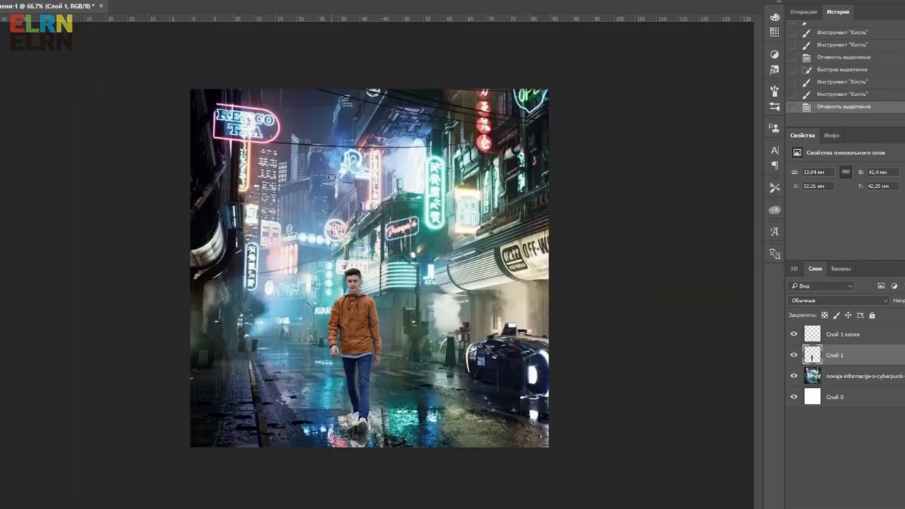
Step: Quick-select the man's head and jacket and set the brush colour to #efe6d9
{"action": "scroll", "coordinate": [331, 177], "scroll_direction": "up", "scroll_amount": 3}
{"action": "scroll", "coordinate": [380, 138], "scroll_direction": "down", "scroll_amount": 1}
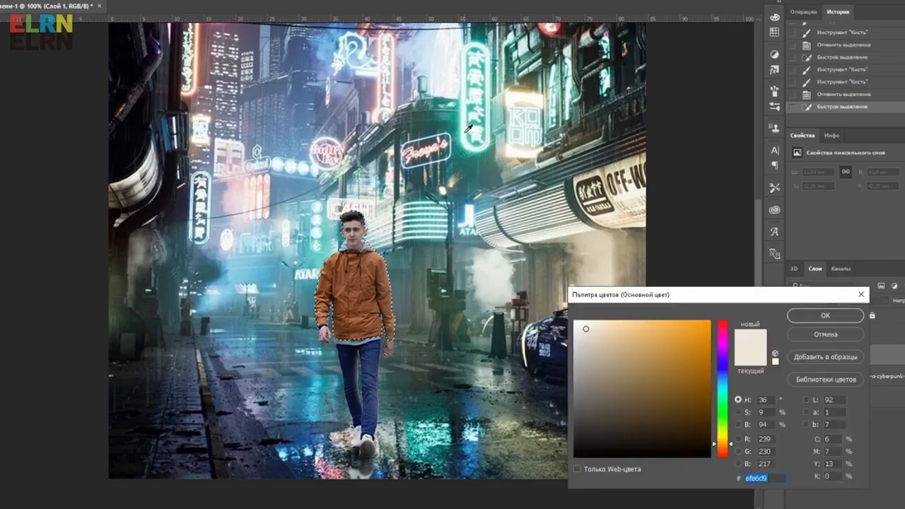
{"action": "left_click", "coordinate": [823, 315]}
Step: Brush soft light around the edges of the man's head and jacket inside the selection, and deselect
{"action": "scroll", "coordinate": [370, 214], "scroll_direction": "up", "scroll_amount": 2}
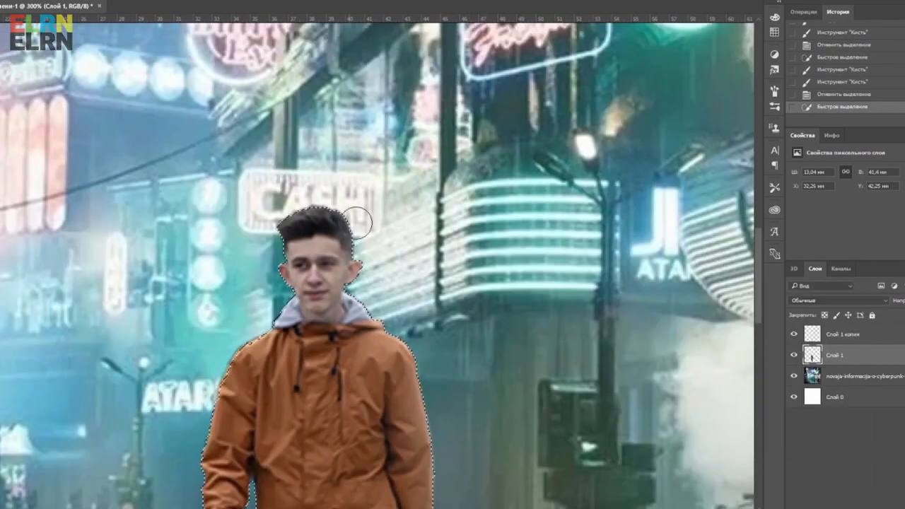
{"action": "scroll", "coordinate": [401, 240], "scroll_direction": "down", "scroll_amount": 3}
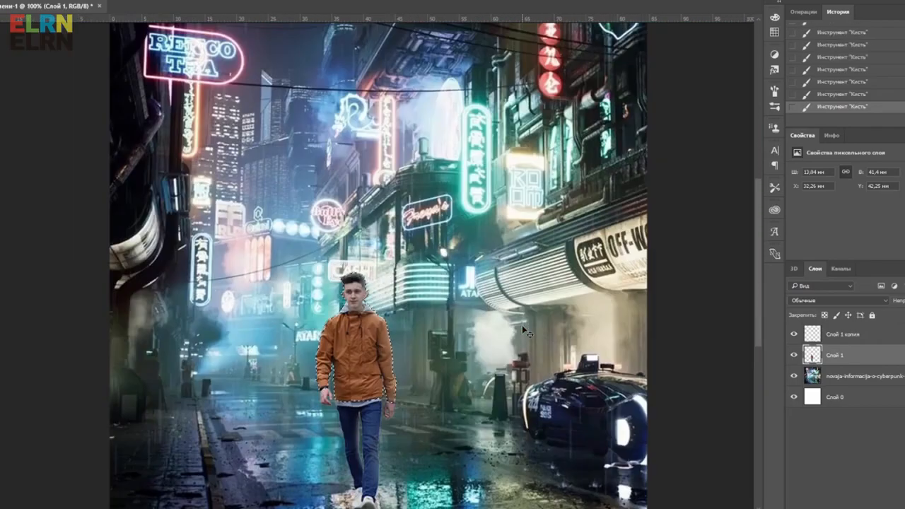
{"action": "scroll", "coordinate": [290, 338], "scroll_direction": "up", "scroll_amount": 2}
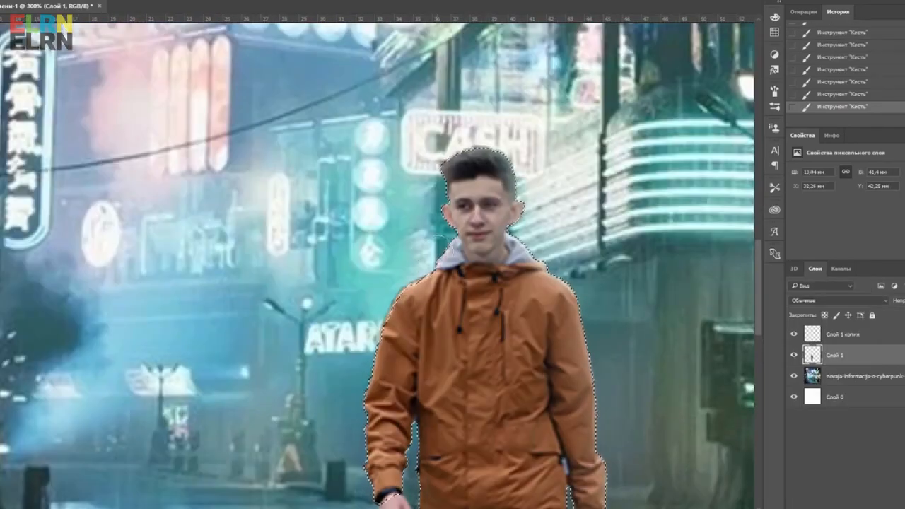
{"action": "left_click_drag", "start_coordinate": [426, 157], "coordinate": [454, 80]}
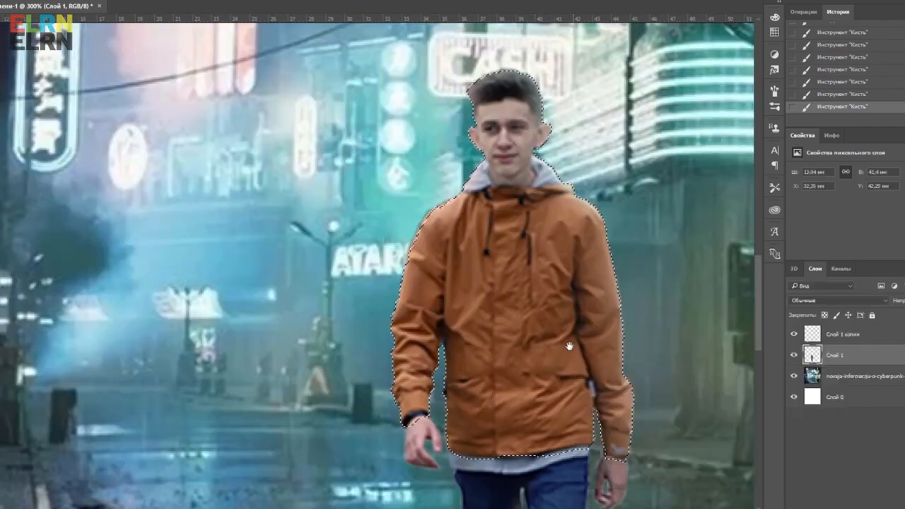
{"action": "left_click_drag", "start_coordinate": [516, 387], "coordinate": [476, 145]}
{"action": "key", "text": "ctrl+0"}
{"action": "key", "text": "ctrl+d"}
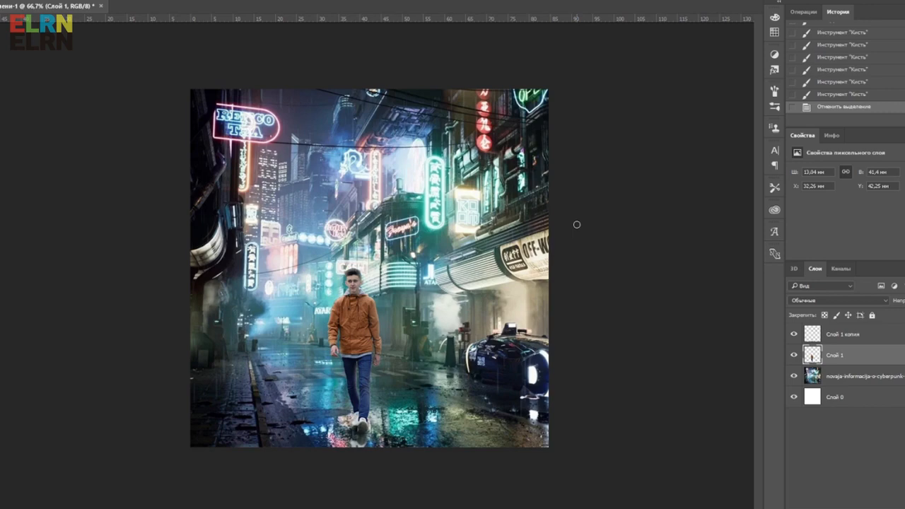
Step: Lower the brightness of the man on Слой 1 to -28 with Brightness/Contrast
{"action": "key", "text": "ctrl+1"}
{"action": "left_click", "coordinate": [53, 0]}
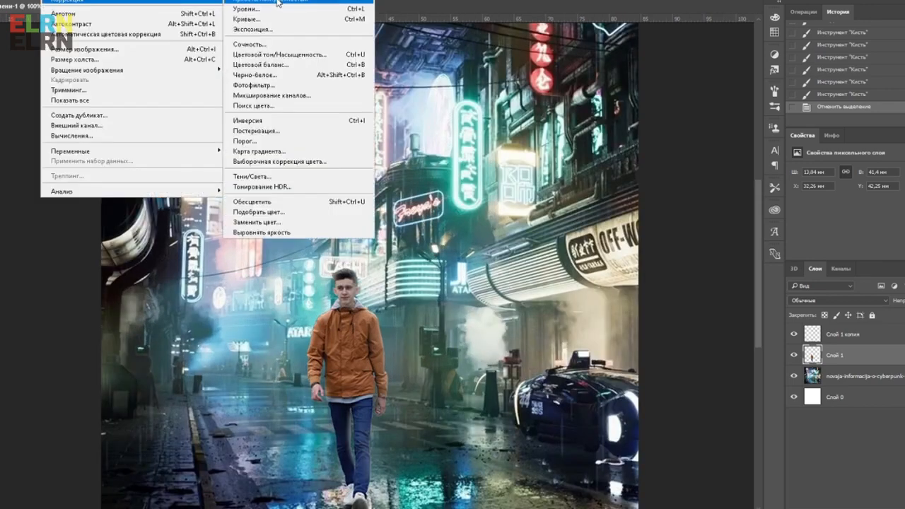
{"action": "left_click", "coordinate": [247, 6]}
{"action": "left_click_drag", "start_coordinate": [43, 172], "coordinate": [43, 172]}
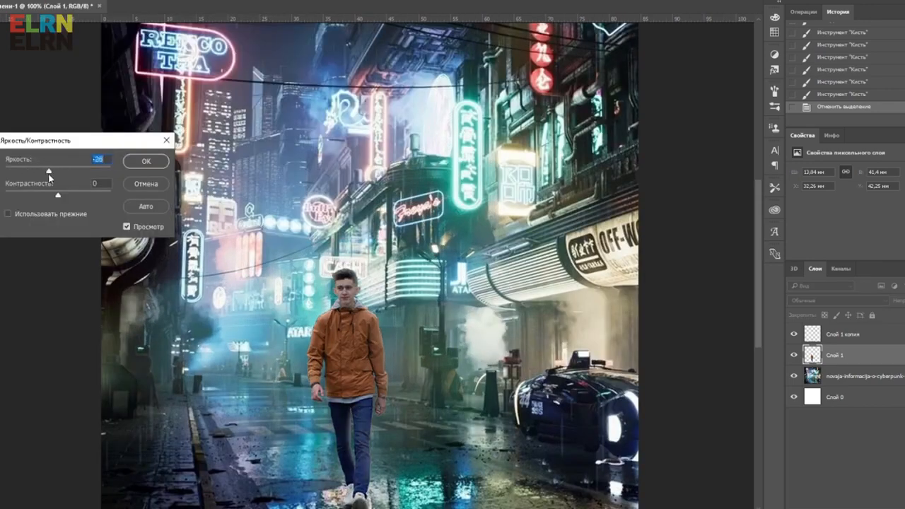
{"action": "left_click", "coordinate": [146, 161]}
{"action": "key", "text": "ctrl+0"}
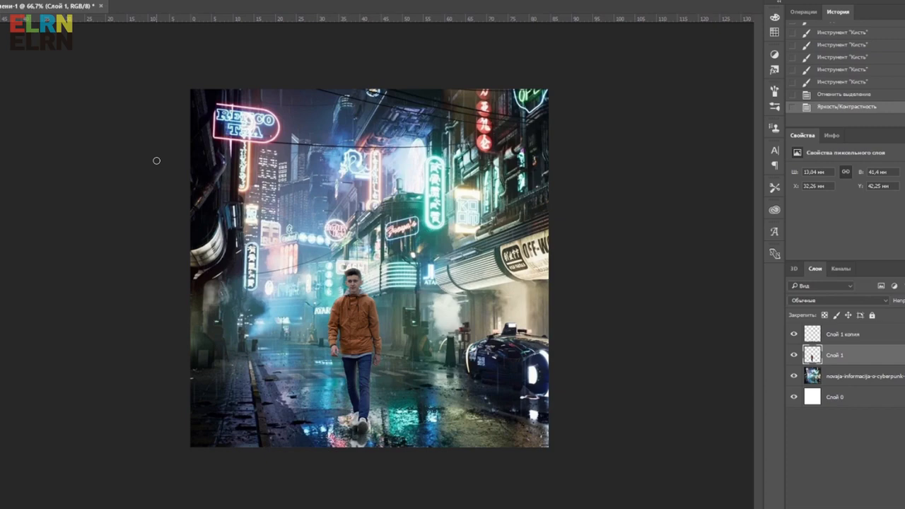
Step: Enlarge the man together with the street background and fit him on the wet road in the lower centre
{"action": "key", "text": "ctrl+t"}
{"action": "left_click_drag", "start_coordinate": [757, 87], "coordinate": [480, 230]}
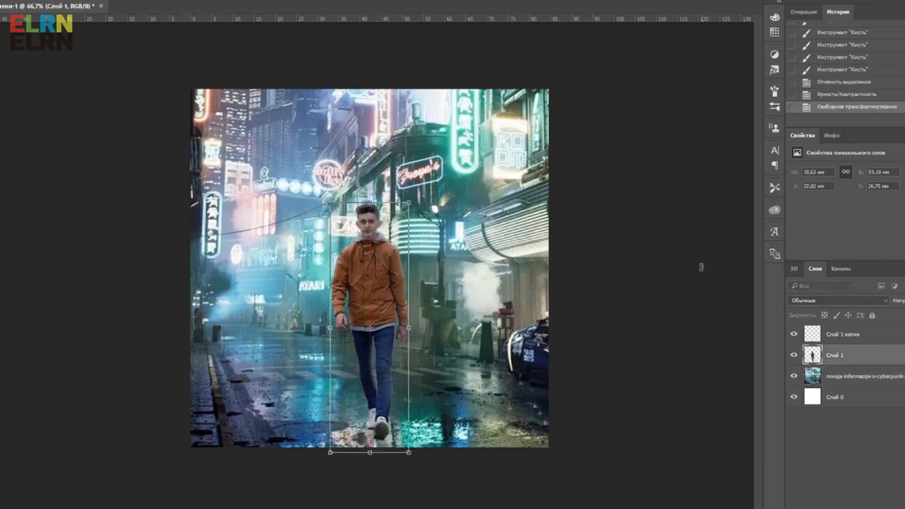
{"action": "left_click_drag", "start_coordinate": [404, 247], "coordinate": [451, 225]}
{"action": "key", "text": "Return"}
Step: Rescale the Слой 1 копия reflection and move it beneath the enlarged man's shoes
{"action": "key", "text": "alt+bracketright"}
{"action": "key", "text": "ctrl+t"}
{"action": "left_click_drag", "start_coordinate": [372, 435], "coordinate": [375, 478]}
{"action": "left_click_drag", "start_coordinate": [409, 442], "coordinate": [389, 434]}
{"action": "key", "text": "Return"}
Step: Place the Слой 1 копия layer below Слой 1 and fine-tune the reflection's fit under the shoes
{"action": "left_click_drag", "start_coordinate": [841, 333], "coordinate": [845, 362]}
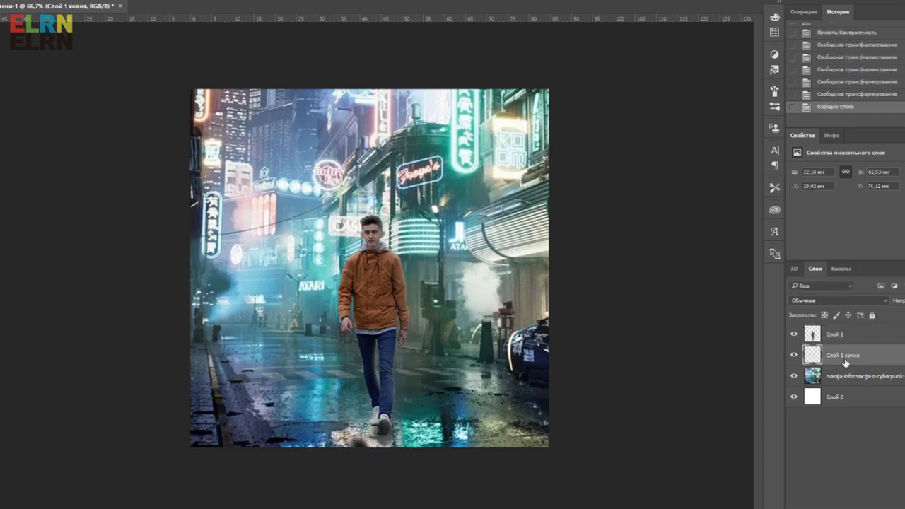
{"action": "key", "text": "ctrl+t"}
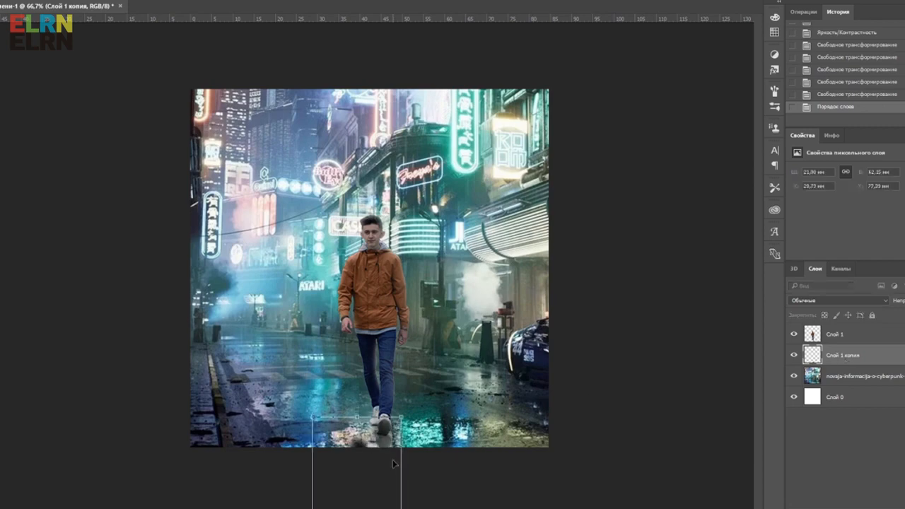
{"action": "key", "text": "Return"}
Step: Adjust the midtone Color Balance of the man on Слой 1 to suit the street's tones
{"action": "left_click", "coordinate": [841, 333]}
{"action": "key", "text": "ctrl+b"}
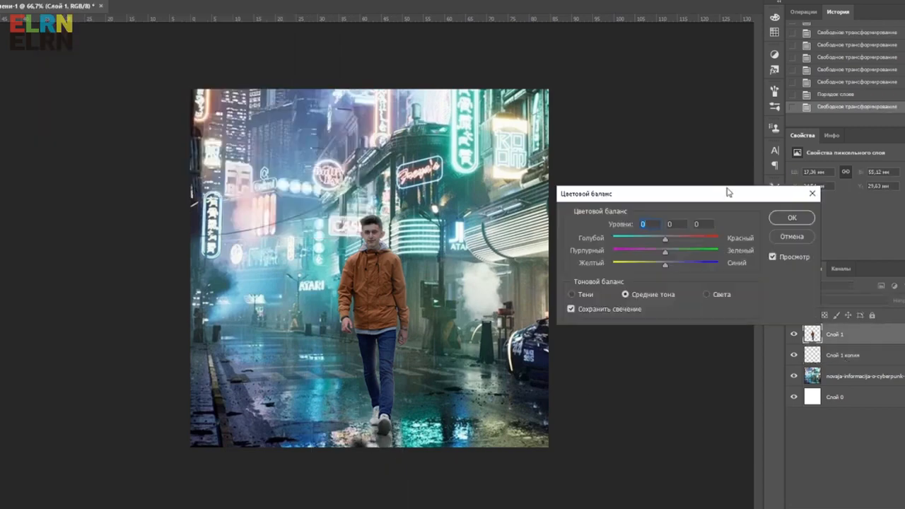
{"action": "mouse_move", "coordinate": [665, 244]}
{"action": "left_mouse_down"}
{"action": "mouse_move", "coordinate": [643, 242]}
{"action": "mouse_move", "coordinate": [678, 265]}
{"action": "mouse_move", "coordinate": [669, 252]}
{"action": "left_mouse_up"}
{"action": "key", "text": "Return"}
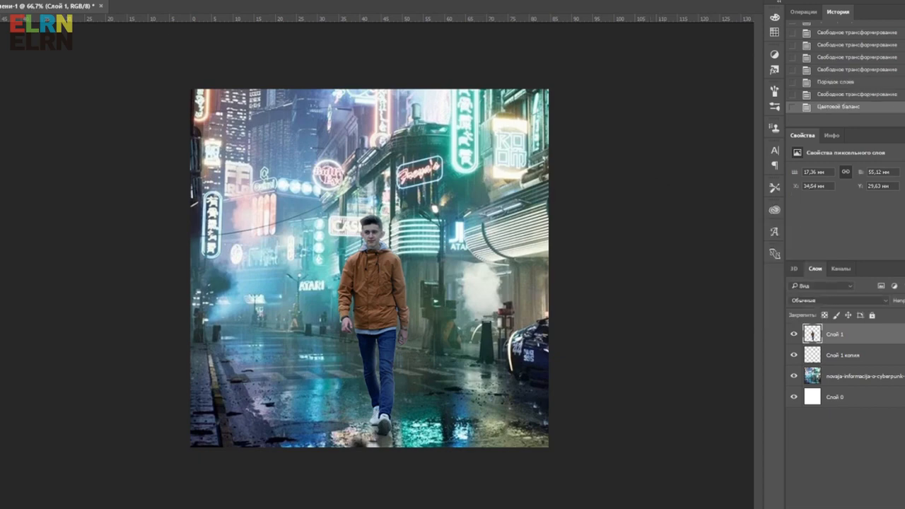
Step: Select the jacket's orange tones with Color Range by sampling its shoulder
{"action": "left_click", "coordinate": [205, 73]}
{"action": "left_click", "coordinate": [389, 271]}
{"action": "left_click", "coordinate": [466, 196]}
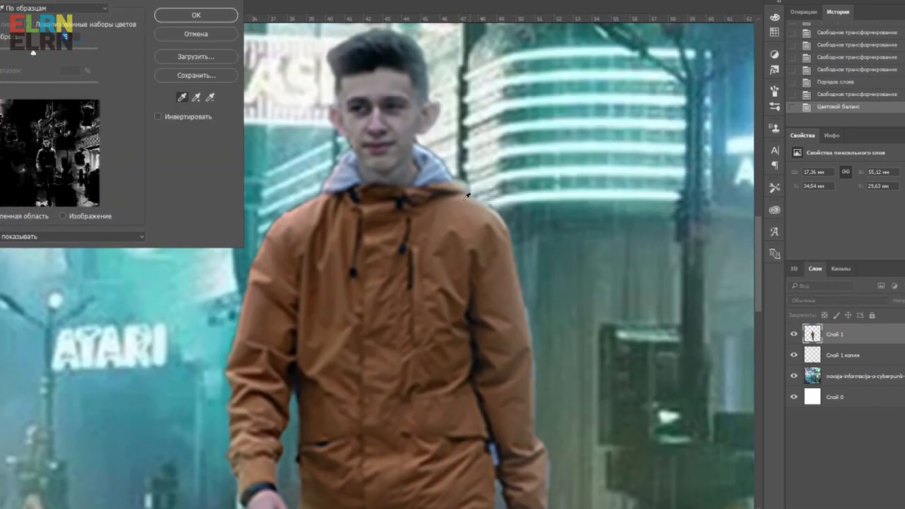
{"action": "key", "text": "Return"}
Step: Set the brush colour to a light green that matches the neon lights
{"action": "left_click", "coordinate": [722, 398]}
{"action": "left_click", "coordinate": [669, 352]}
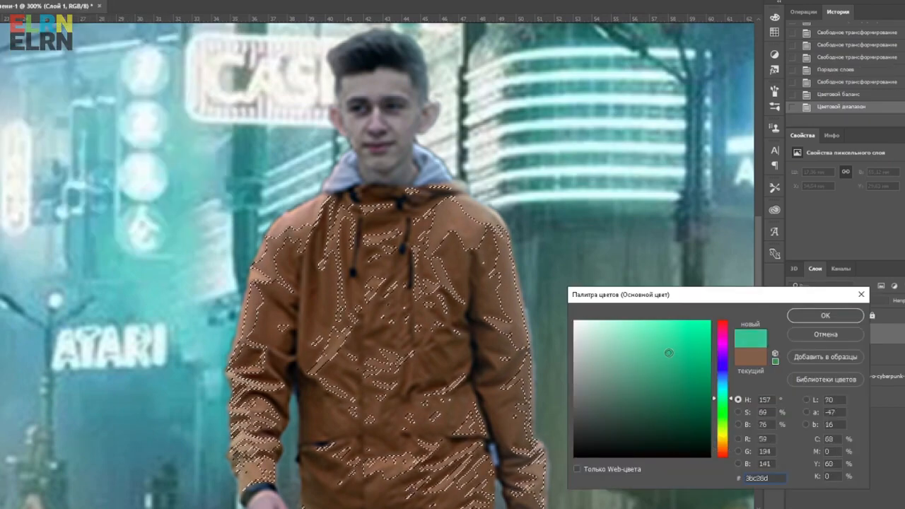
{"action": "key", "text": "Return"}
{"action": "key", "text": "ctrl+minus"}
{"action": "key", "text": "ctrl+minus"}
{"action": "key", "text": "ctrl+minus"}
{"action": "left_click", "coordinate": [722, 419]}
{"action": "left_click", "coordinate": [594, 330]}
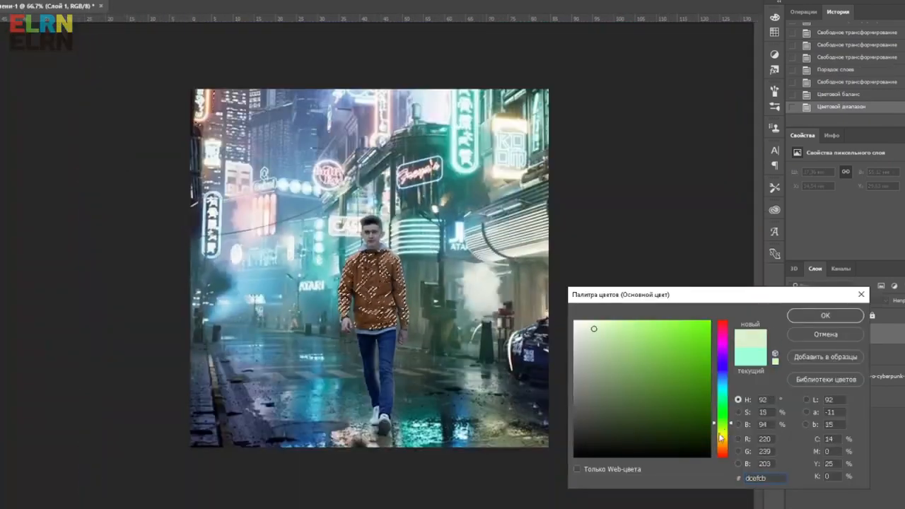
{"action": "left_click", "coordinate": [722, 404]}
{"action": "left_click", "coordinate": [631, 327]}
{"action": "left_click", "coordinate": [825, 315]}
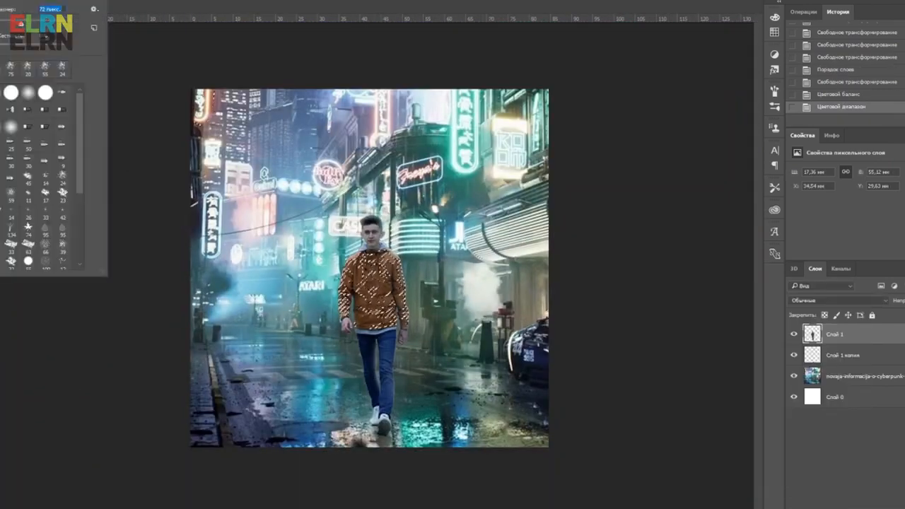
Step: Try brushing light green and pale yellow highlights over the selected jacket areas, and deselect
{"action": "key", "text": "ctrl+plus"}
{"action": "left_click", "coordinate": [825, 315]}
{"action": "left_click", "coordinate": [410, 339]}
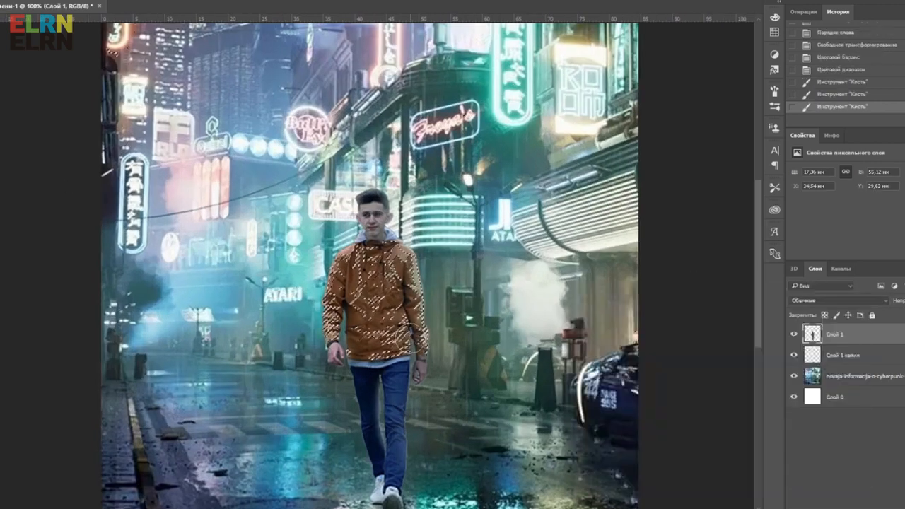
{"action": "left_click", "coordinate": [722, 434]}
{"action": "left_click", "coordinate": [608, 322]}
{"action": "left_click", "coordinate": [804, 323]}
{"action": "left_click", "coordinate": [370, 343]}
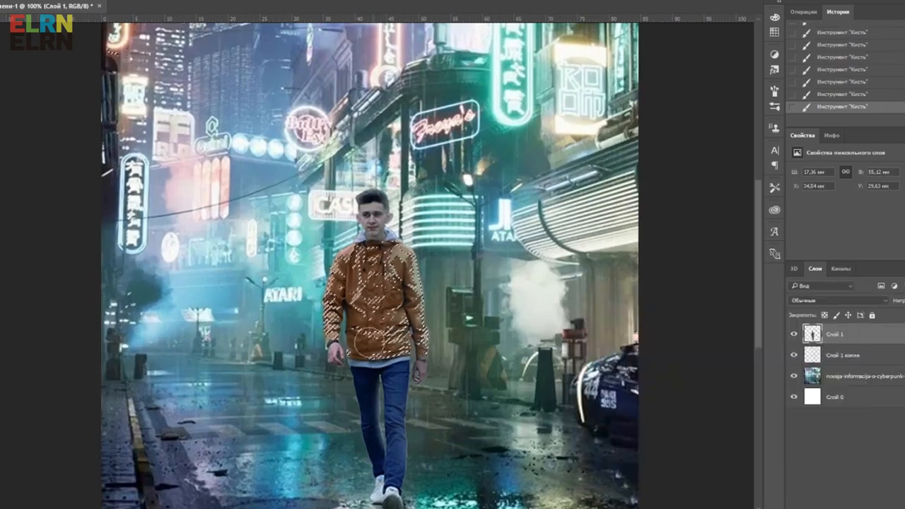
{"action": "key", "text": "ctrl+minus"}
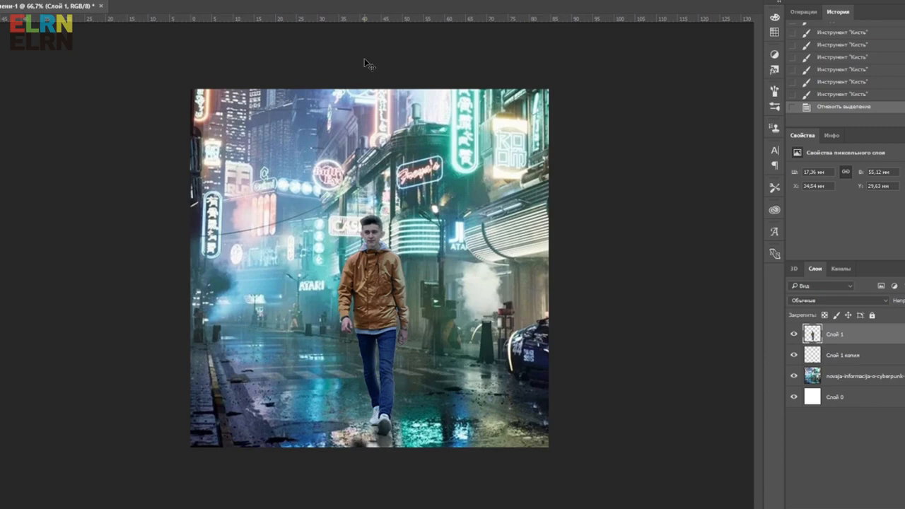
Step: Revert the jacket brush strokes and the colour-range selection back to the Color Balance state
{"action": "left_click", "coordinate": [837, 94]}
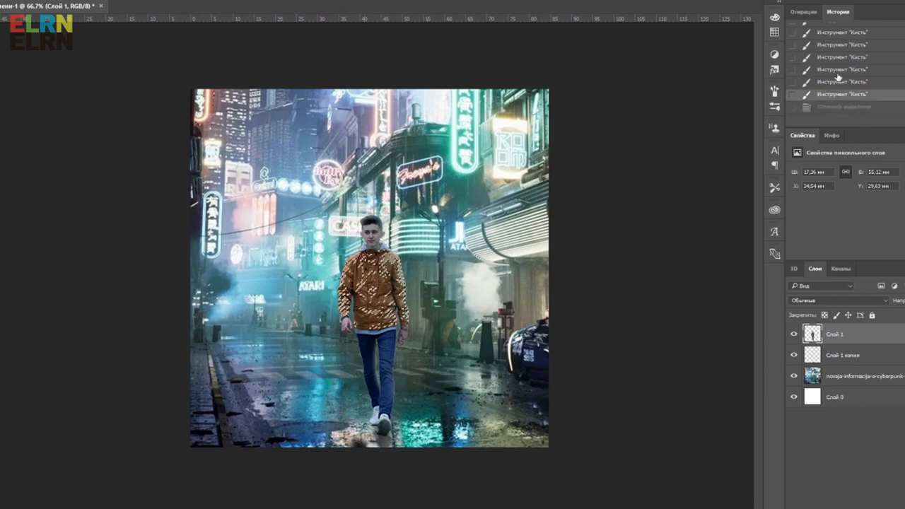
{"action": "left_click", "coordinate": [841, 58]}
{"action": "scroll", "coordinate": [854, 75], "scroll_direction": "up", "scroll_amount": 2}
{"action": "left_click", "coordinate": [859, 76]}
{"action": "left_click", "coordinate": [862, 64]}
{"action": "left_click", "coordinate": [859, 51]}
Step: Select only the jacket's brighter highlights with a narrower Color Range sample
{"action": "left_click", "coordinate": [164, 1]}
{"action": "left_click", "coordinate": [182, 74]}
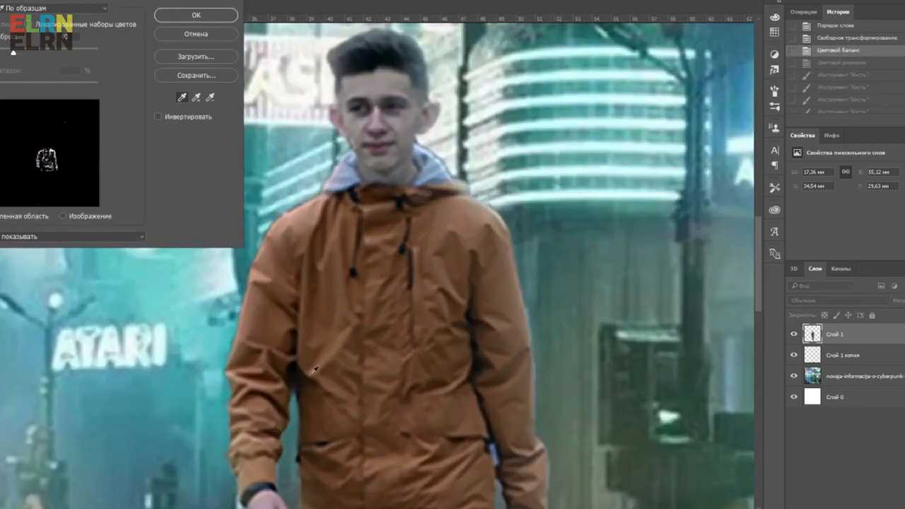
{"action": "left_click", "coordinate": [180, 18]}
Step: Sample a brush colour from the street and brush it along both sleeves inside the highlight selection
{"action": "left_click", "coordinate": [2, 425]}
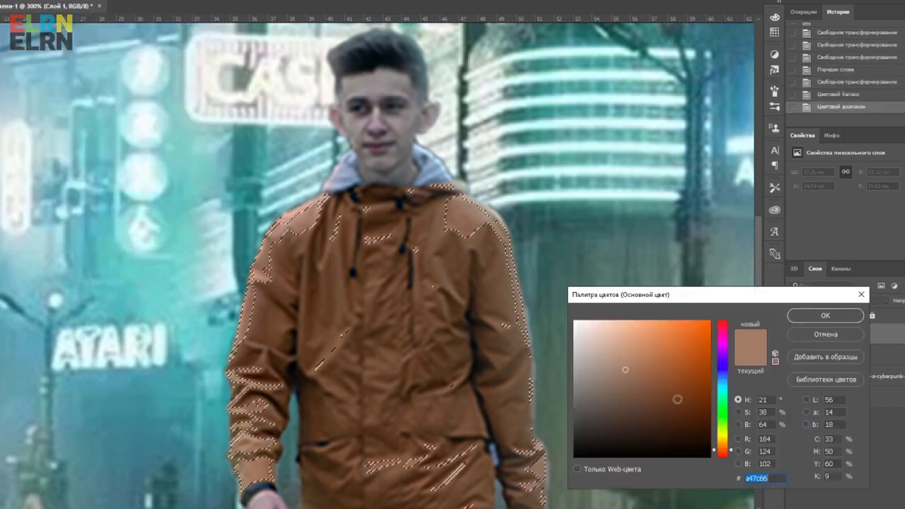
{"action": "left_click", "coordinate": [555, 282]}
{"action": "left_click", "coordinate": [826, 315]}
{"action": "left_click", "coordinate": [3, 1]}
{"action": "key", "text": "ctrl+minus"}
{"action": "left_click_drag", "start_coordinate": [470, 230], "coordinate": [484, 311]}
{"action": "left_click_drag", "start_coordinate": [311, 237], "coordinate": [283, 389]}
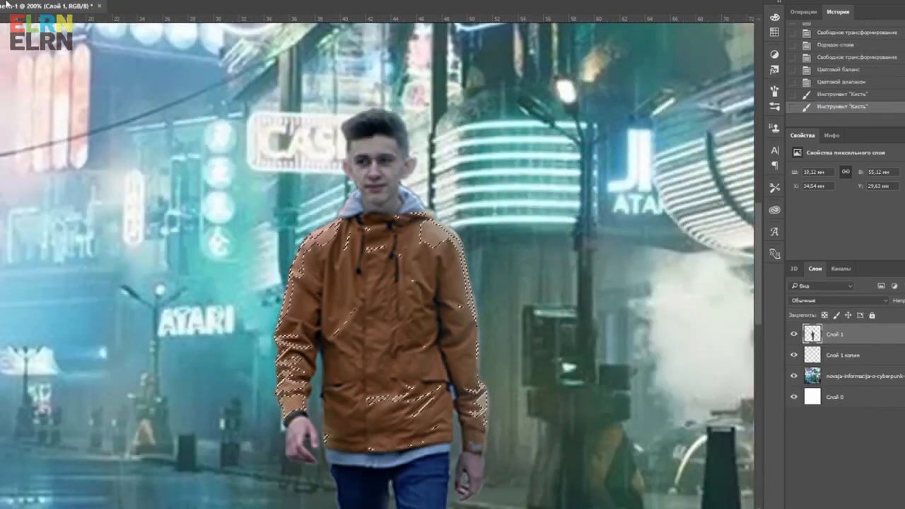
Step: Switch the brush to pale yellow, paint highlights on the sleeve nearer the ATARI sign, and deselect
{"action": "left_click", "coordinate": [1, 424]}
{"action": "left_click", "coordinate": [721, 435]}
{"action": "left_click", "coordinate": [604, 327]}
{"action": "left_click", "coordinate": [826, 315]}
{"action": "left_click_drag", "start_coordinate": [311, 240], "coordinate": [287, 389]}
{"action": "left_click_drag", "start_coordinate": [312, 332], "coordinate": [242, 247]}
{"action": "key", "text": "ctrl+d"}
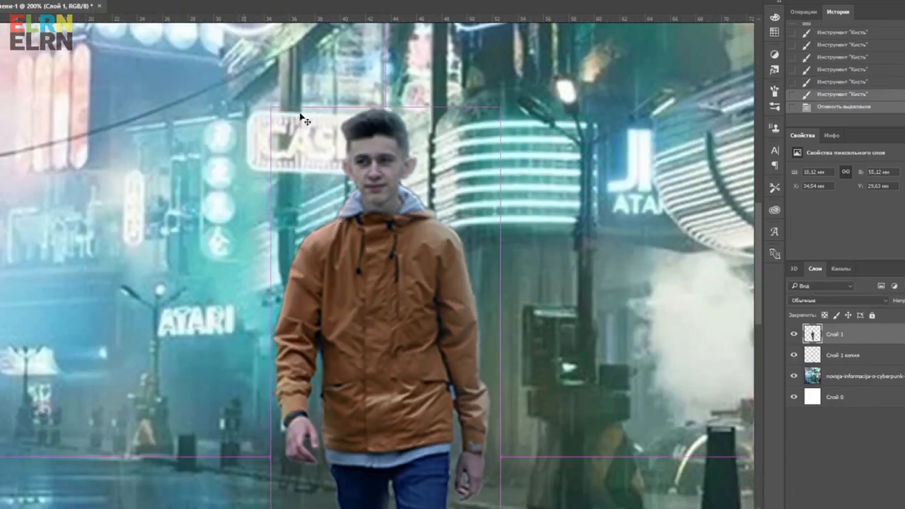
Step: Embed the futuristic white car photo, scale it across the canvas and move its layer above the man
{"action": "key", "text": "ctrl+minus"}
{"action": "key", "text": "ctrl+minus"}
{"action": "key", "text": "ctrl+minus"}
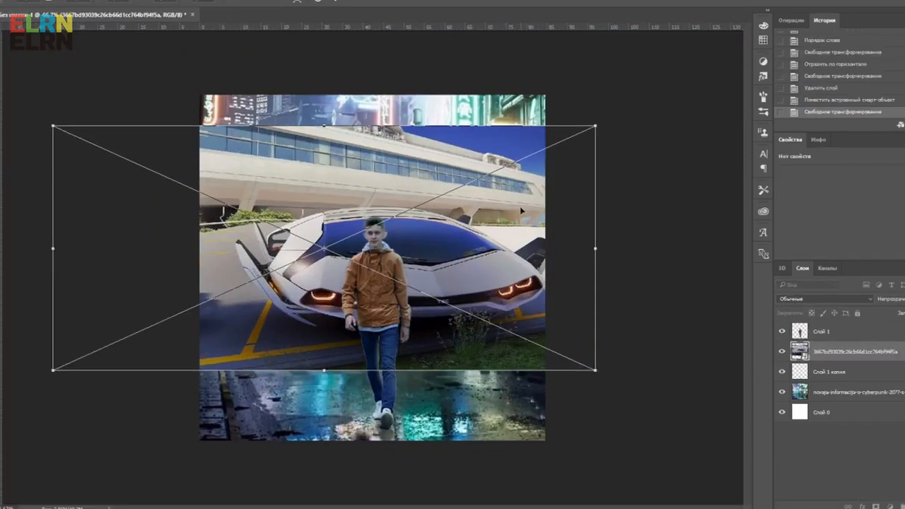
{"action": "key", "text": "Return"}
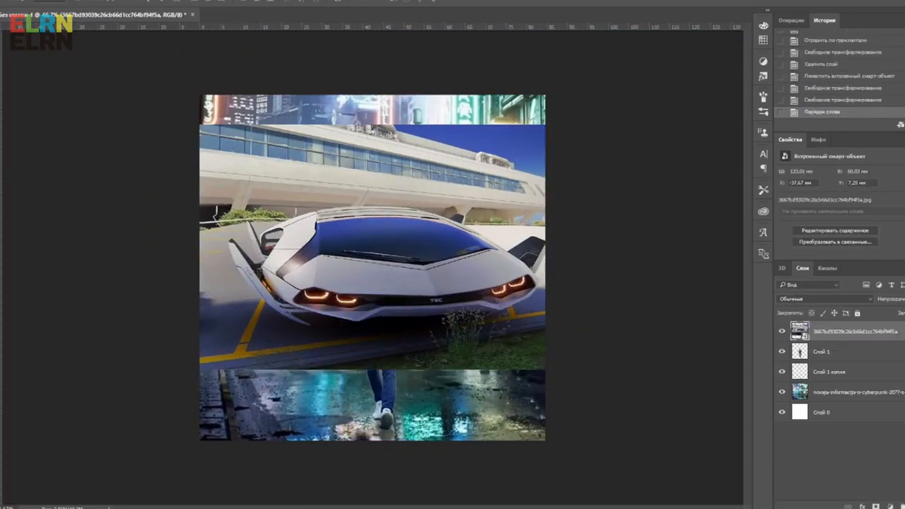
Step: Try to isolate the car from its background with the Quick Selection tool, and discard the selection
{"action": "key", "text": "ctrl+plus"}
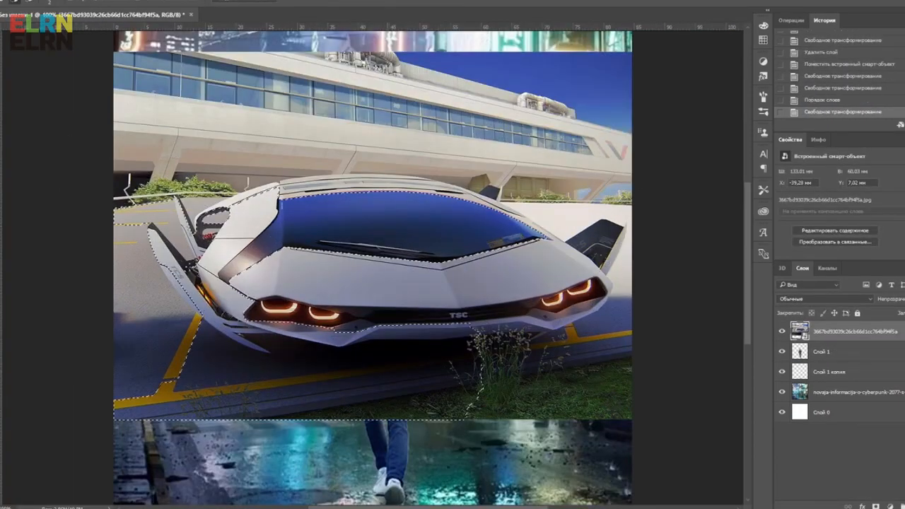
{"action": "mouse_move", "coordinate": [311, 268]}
{"action": "left_mouse_down"}
{"action": "mouse_move", "coordinate": [318, 247]}
{"action": "mouse_move", "coordinate": [346, 230]}
{"action": "mouse_move", "coordinate": [396, 241]}
{"action": "left_mouse_up"}
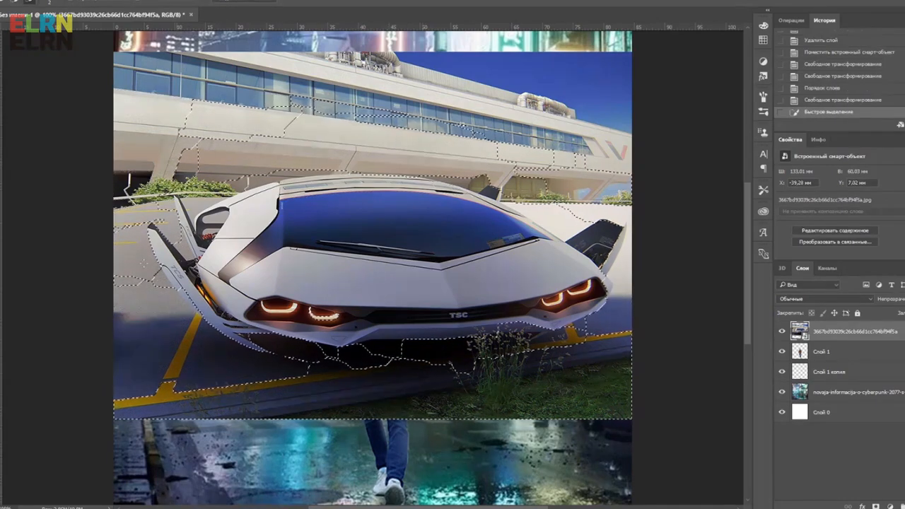
{"action": "mouse_move", "coordinate": [432, 380]}
{"action": "left_mouse_down"}
{"action": "mouse_move", "coordinate": [571, 375]}
{"action": "mouse_move", "coordinate": [581, 387]}
{"action": "mouse_move", "coordinate": [499, 412]}
{"action": "left_mouse_up"}
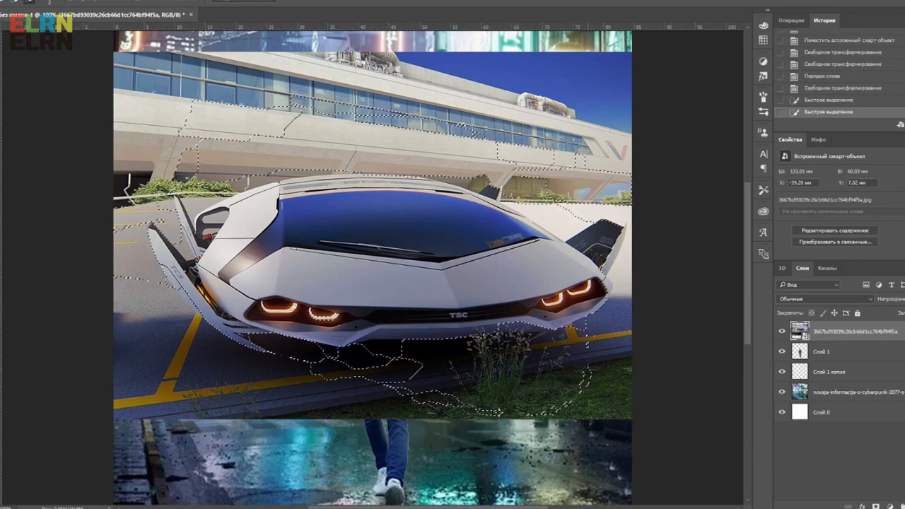
{"action": "left_click", "coordinate": [534, 161]}
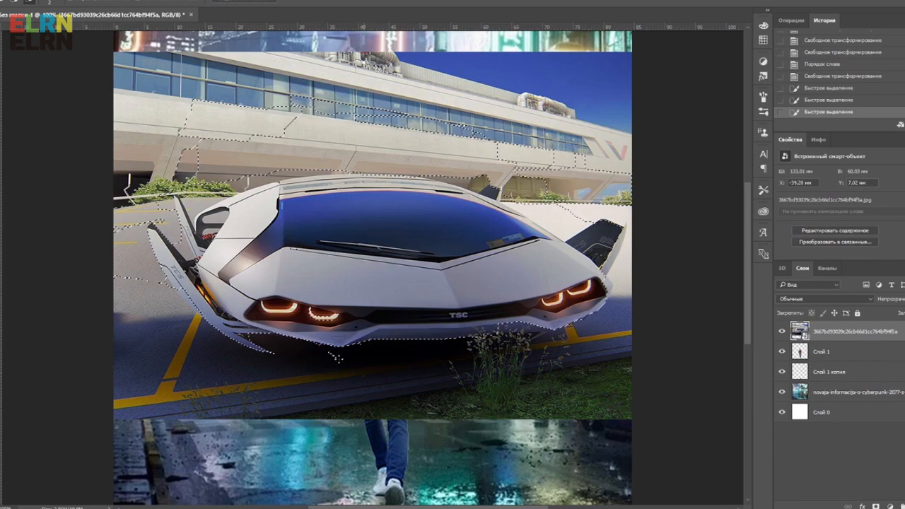
{"action": "scroll", "coordinate": [319, 235], "scroll_direction": "up", "scroll_amount": 3}
{"action": "left_click", "coordinate": [65, 386]}
{"action": "left_click", "coordinate": [119, 417]}
{"action": "left_click", "coordinate": [90, 381]}
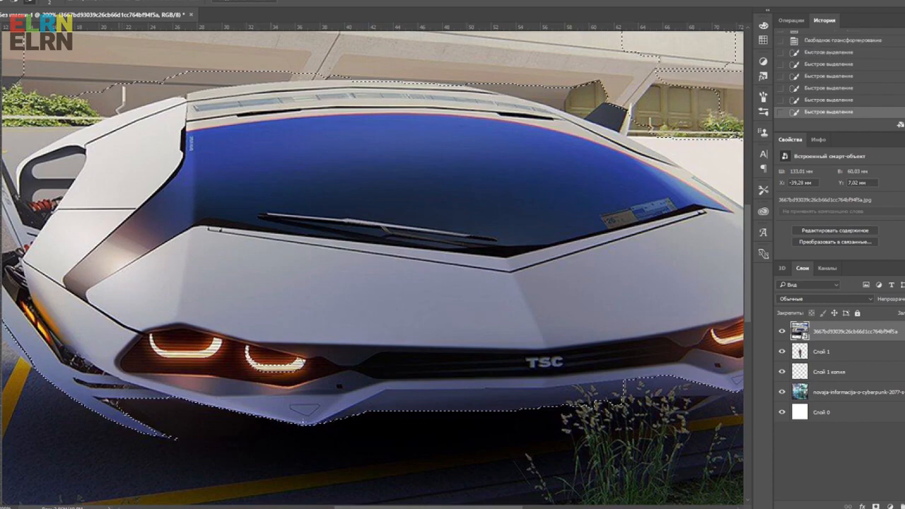
{"action": "scroll", "coordinate": [541, 398], "scroll_direction": "up", "scroll_amount": 1}
{"action": "left_click_drag", "start_coordinate": [541, 398], "coordinate": [519, 501]}
{"action": "mouse_move", "coordinate": [396, 177]}
{"action": "left_mouse_down"}
{"action": "mouse_move", "coordinate": [424, 212]}
{"action": "mouse_move", "coordinate": [475, 321]}
{"action": "left_mouse_up"}
{"action": "key", "text": "ctrl+d"}
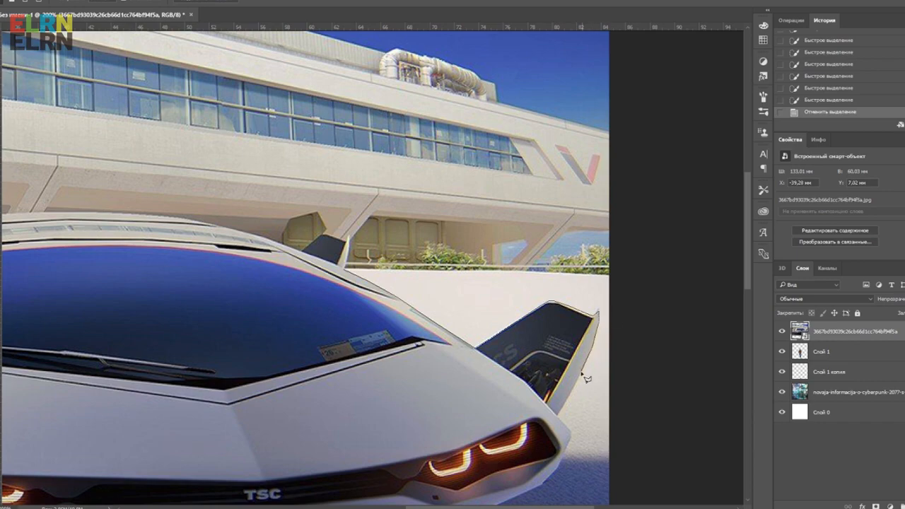
Step: Outline the car with the Polygonal Lasso and replace the photo layer with the cut-out car
{"action": "left_click_drag", "start_coordinate": [577, 442], "coordinate": [519, 261]}
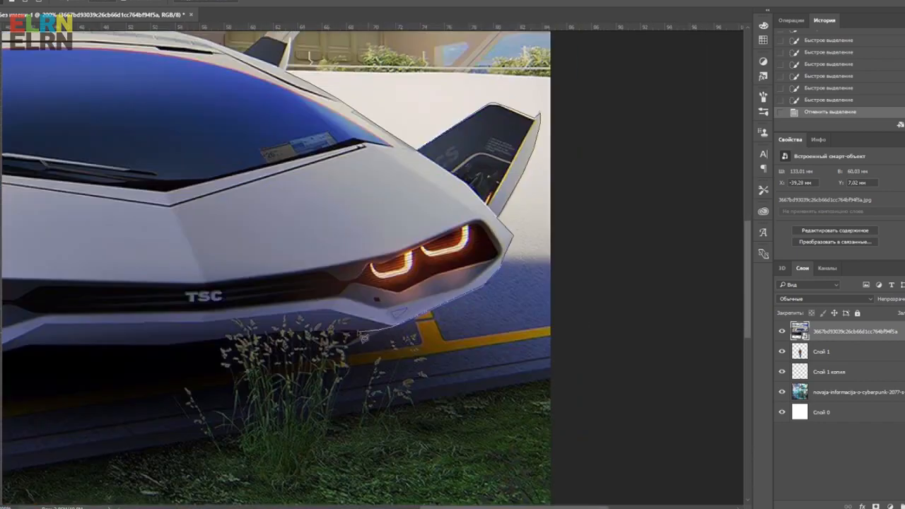
{"action": "left_click_drag", "start_coordinate": [363, 338], "coordinate": [406, 315]}
{"action": "left_click_drag", "start_coordinate": [204, 335], "coordinate": [370, 280]}
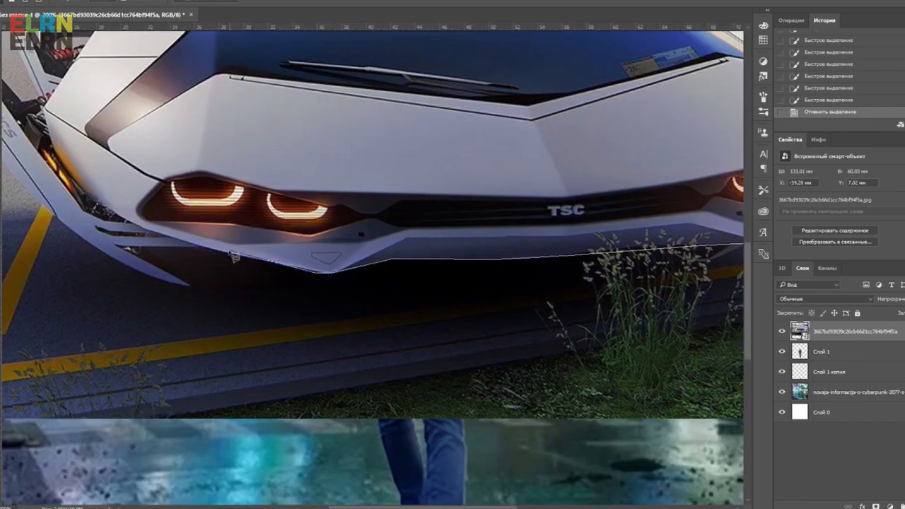
{"action": "left_click_drag", "start_coordinate": [130, 252], "coordinate": [304, 262]}
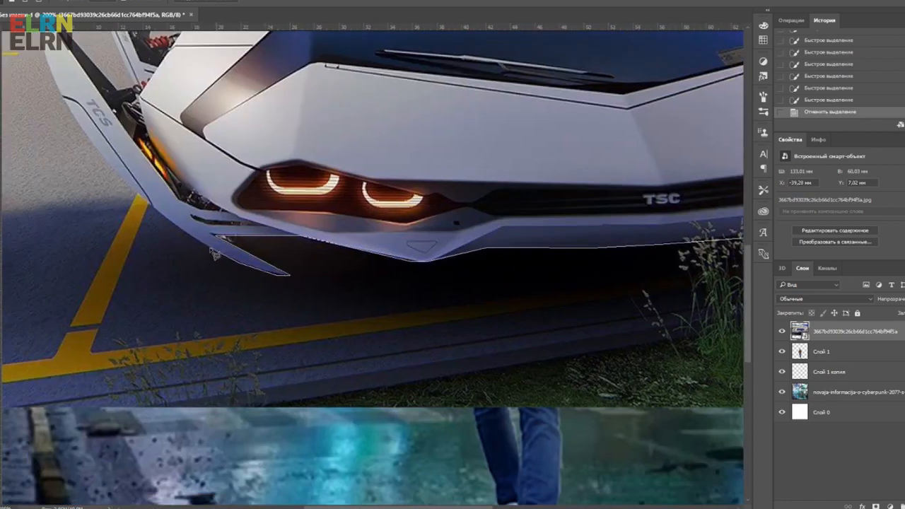
{"action": "left_click_drag", "start_coordinate": [143, 189], "coordinate": [333, 280]}
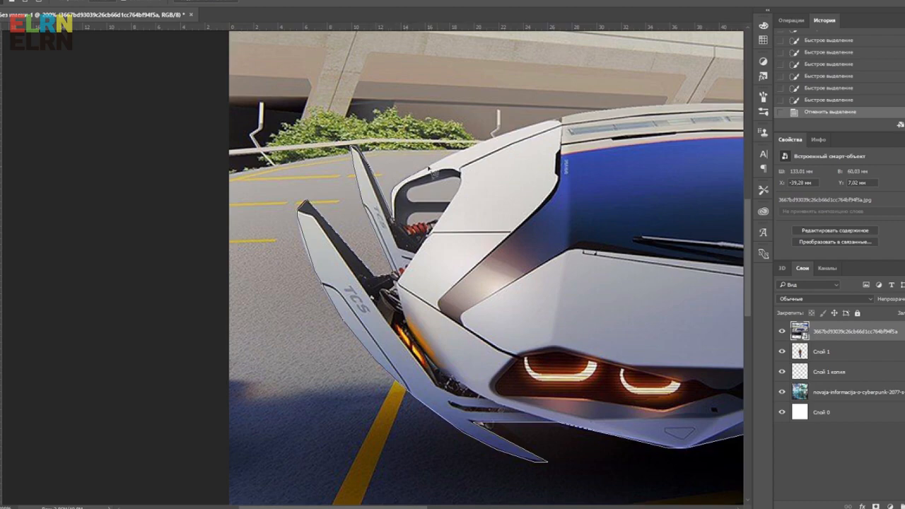
{"action": "left_click_drag", "start_coordinate": [551, 148], "coordinate": [413, 236]}
{"action": "left_click_drag", "start_coordinate": [574, 224], "coordinate": [390, 228]}
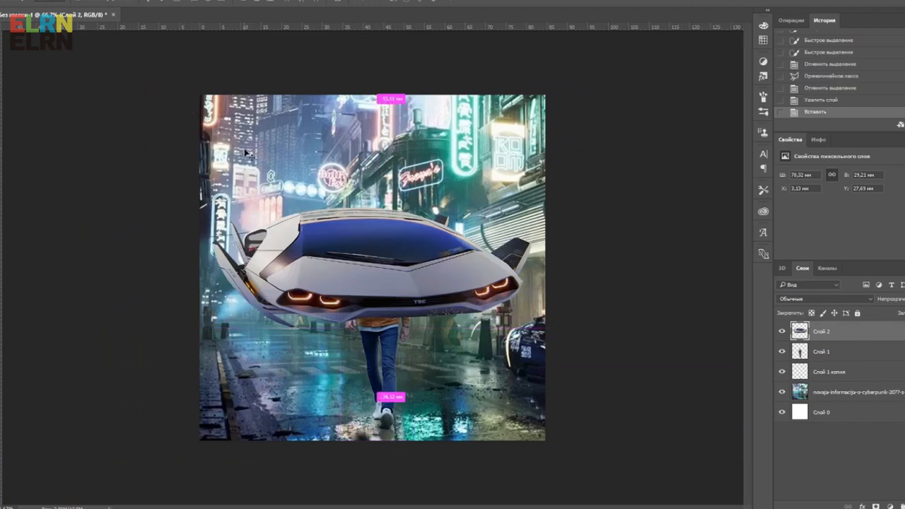
Step: Move the cut-out car lower on the street and place its layer beneath the man's
{"action": "left_click_drag", "start_coordinate": [442, 303], "coordinate": [444, 302]}
{"action": "key", "text": "Return"}
{"action": "left_click_drag", "start_coordinate": [821, 331], "coordinate": [822, 362]}
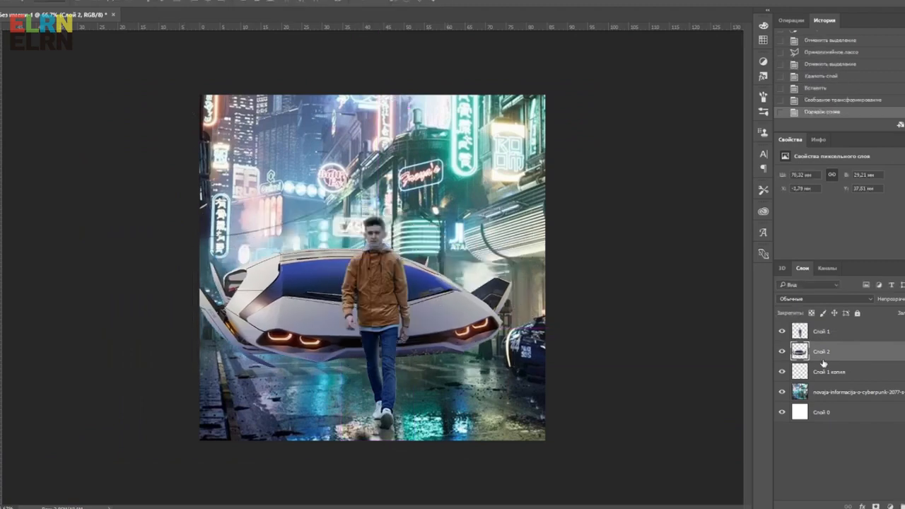
Step: Scale the car down slightly and lower it onto the road behind the man
{"action": "key", "text": "ctrl+t"}
{"action": "left_click_drag", "start_coordinate": [192, 248], "coordinate": [215, 259]}
{"action": "left_click_drag", "start_coordinate": [464, 322], "coordinate": [442, 331]}
{"action": "key", "text": "Return"}
Step: Try a duplicate of the car flipped and turned upside down as its reflection, and delete the copy
{"action": "right_click", "coordinate": [842, 351]}
{"action": "left_click", "coordinate": [742, 87]}
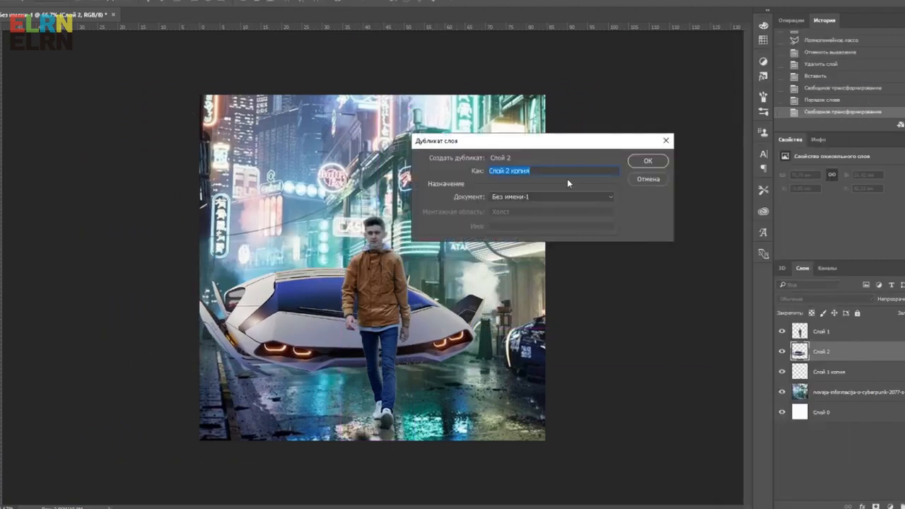
{"action": "key", "text": "Return"}
{"action": "key", "text": "alt+e"}
{"action": "mouse_move", "coordinate": [79, 203]}
{"action": "left_click", "coordinate": [233, 315]}
{"action": "key", "text": "ctrl+t"}
{"action": "left_click_drag", "start_coordinate": [497, 261], "coordinate": [134, 368]}
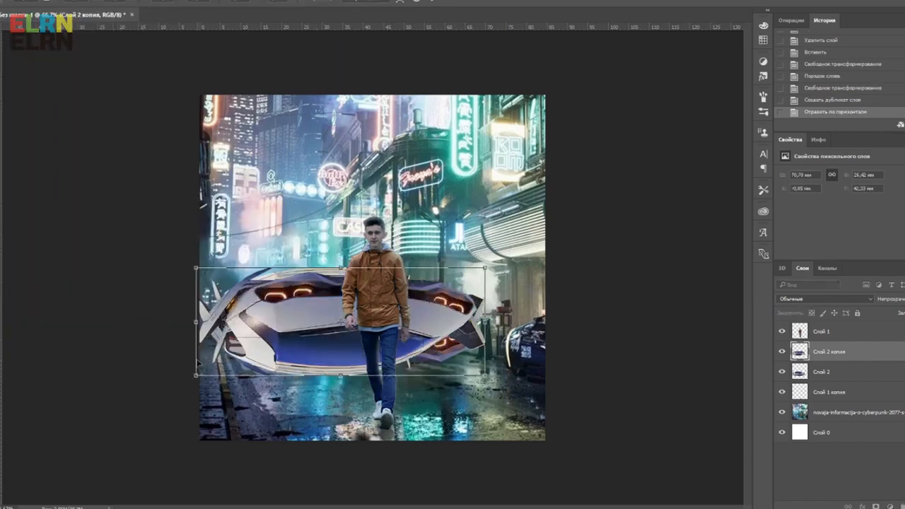
{"action": "left_click_drag", "start_coordinate": [352, 320], "coordinate": [410, 342]}
{"action": "key", "text": "Return"}
{"action": "key", "text": "Delete"}
Step: Duplicate the car layer and place the copy directly below the original on the wet ground
{"action": "right_click", "coordinate": [833, 371]}
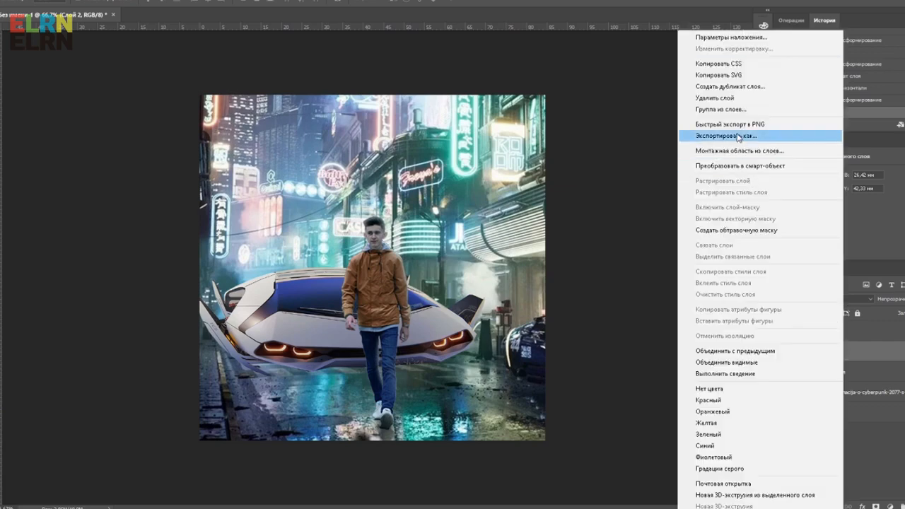
{"action": "left_click", "coordinate": [735, 135]}
{"action": "key", "text": "Return"}
{"action": "left_click_drag", "start_coordinate": [341, 284], "coordinate": [341, 382]}
{"action": "key", "text": "Return"}
Step: Apply a Motion Blur at -20° with a 19-pixel distance to the car copy and set its opacity to 30%
{"action": "left_click", "coordinate": [205, 2]}
{"action": "mouse_move", "coordinate": [275, 135]}
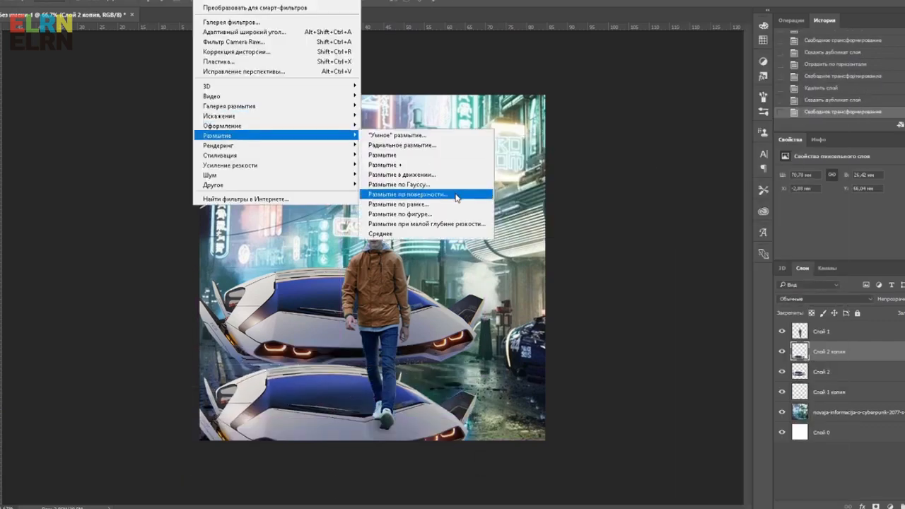
{"action": "left_click", "coordinate": [434, 195]}
{"action": "left_click_drag", "start_coordinate": [579, 353], "coordinate": [589, 353]}
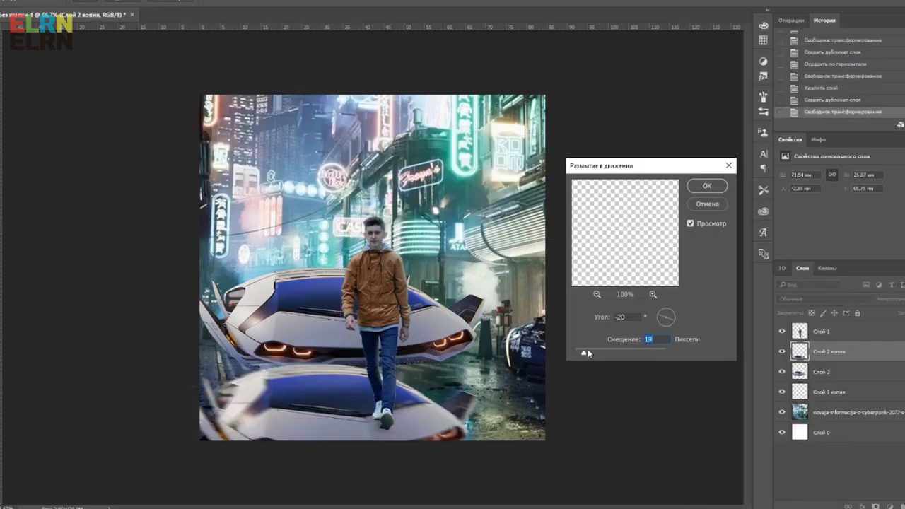
{"action": "left_click", "coordinate": [705, 186]}
{"action": "key", "text": "3"}
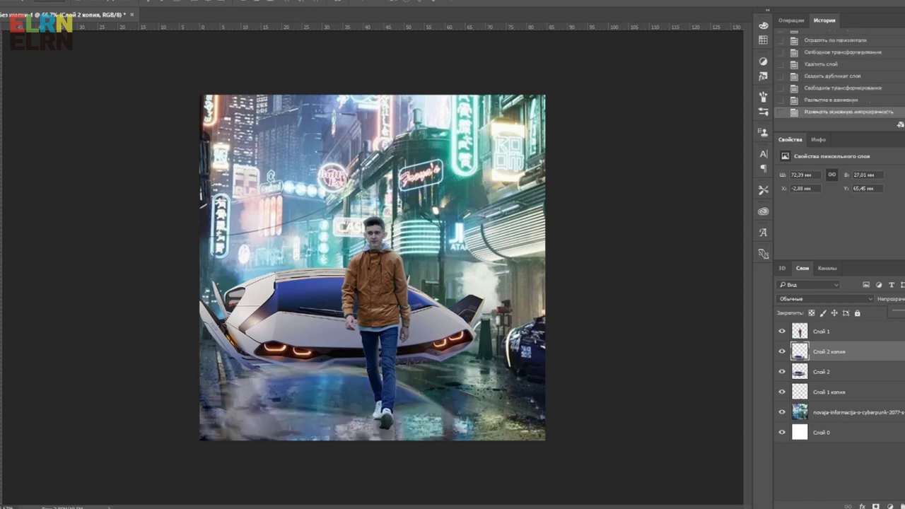
Step: Restore the car copy to full opacity and fill it with a black Color Overlay effect
{"action": "key", "text": "0"}
{"action": "double_click", "coordinate": [870, 351]}
{"action": "left_click", "coordinate": [330, 288]}
{"action": "left_click", "coordinate": [675, 164]}
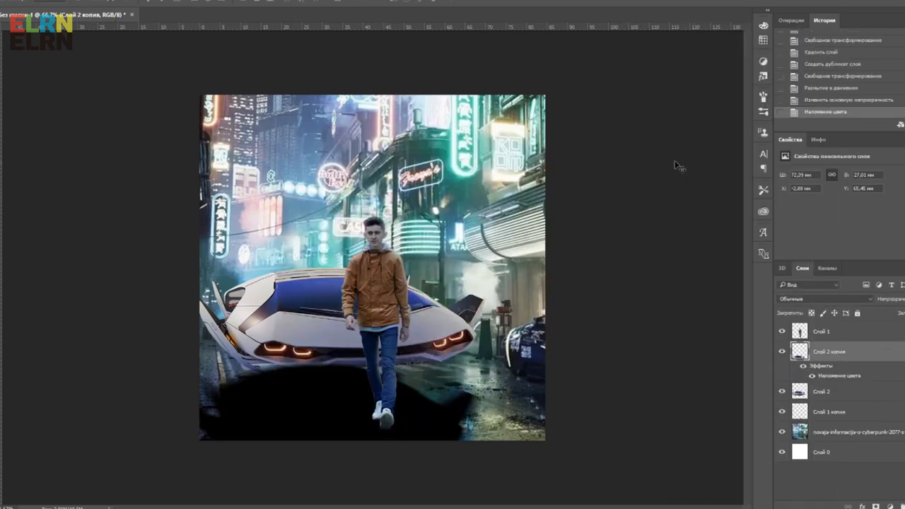
Step: Soften the black car copy with a Surface Blur followed by a Motion Blur
{"action": "left_click", "coordinate": [208, 1]}
{"action": "mouse_move", "coordinate": [253, 136]}
{"action": "left_click", "coordinate": [408, 195]}
{"action": "left_click", "coordinate": [507, 110]}
{"action": "left_click", "coordinate": [208, 1]}
{"action": "mouse_move", "coordinate": [353, 137]}
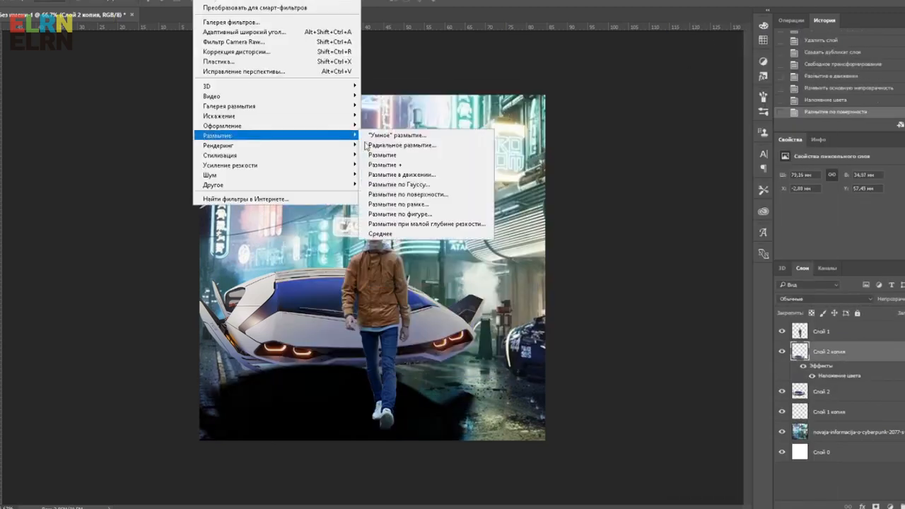
{"action": "left_click", "coordinate": [401, 174]}
{"action": "key", "text": "Return"}
Step: Place the blurred shadow layer beneath the car layer and set its opacity to 50%
{"action": "left_click_drag", "start_coordinate": [831, 360], "coordinate": [831, 402]}
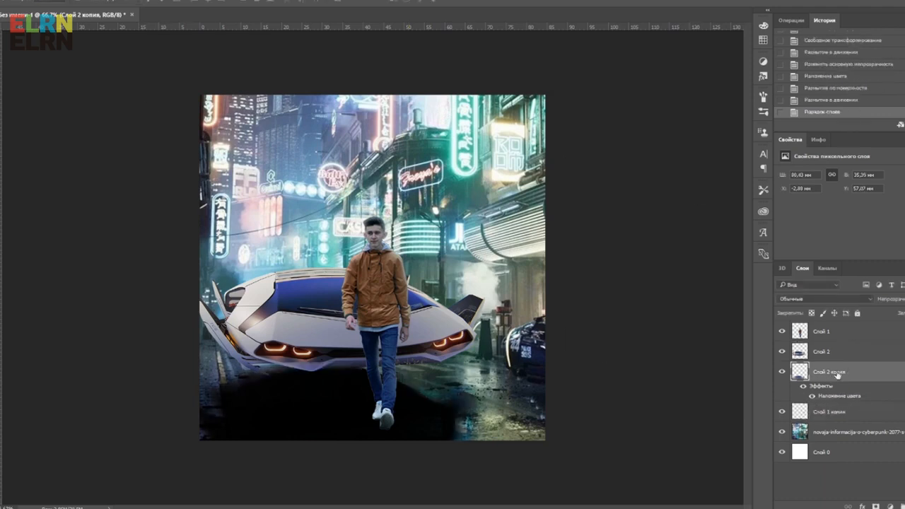
{"action": "key", "text": "5"}
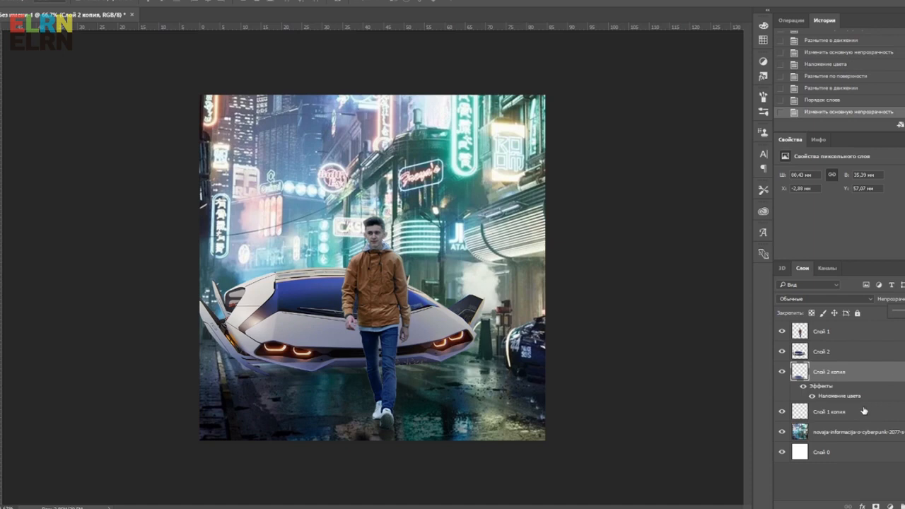
Step: Shift the car's midtones with Color Balance levels -17, 0, +14 and adjust its Brightness/Contrast
{"action": "left_click", "coordinate": [838, 351]}
{"action": "left_click", "coordinate": [78, 1]}
{"action": "mouse_move", "coordinate": [92, 15]}
{"action": "left_click", "coordinate": [282, 80]}
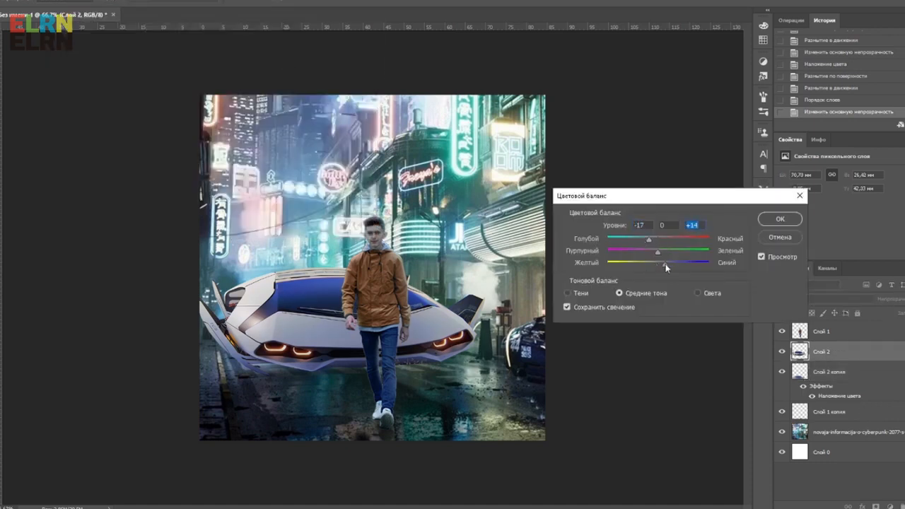
{"action": "key", "text": "Return"}
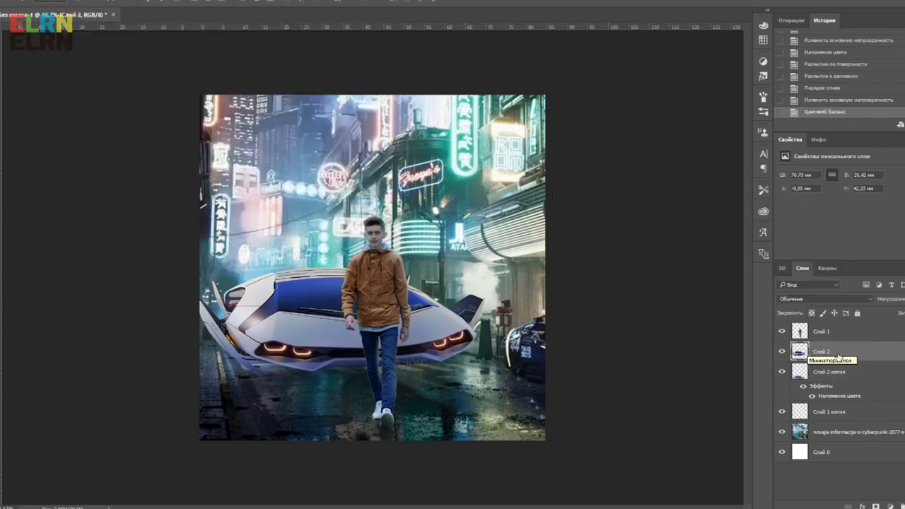
{"action": "left_click_drag", "start_coordinate": [67, 196], "coordinate": [101, 201]}
{"action": "key", "text": "Return"}
Step: Adjust the Brightness/Contrast of the man's layer and merge all the layers below him into one
{"action": "left_click", "coordinate": [820, 331]}
{"action": "left_click", "coordinate": [78, 2]}
{"action": "mouse_move", "coordinate": [92, 16]}
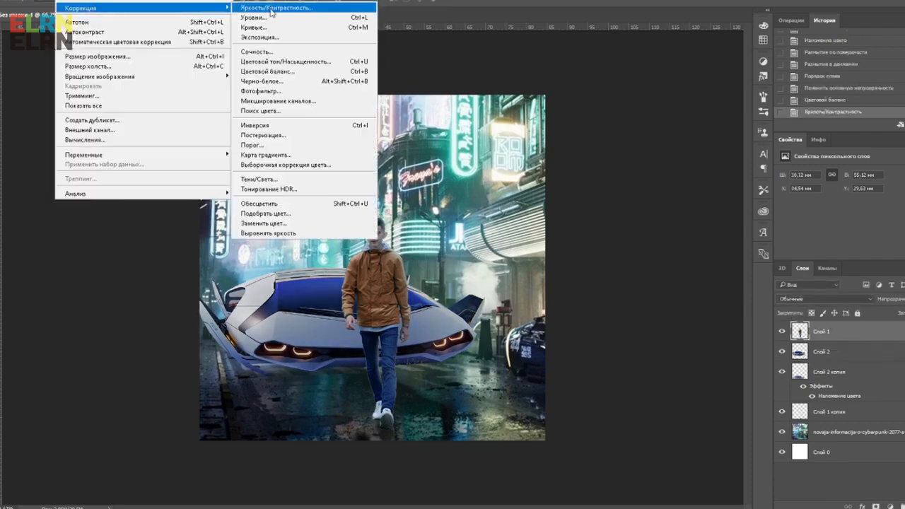
{"action": "left_click", "coordinate": [248, 6]}
{"action": "key", "text": "Return"}
{"action": "key", "text": "ctrl+e"}
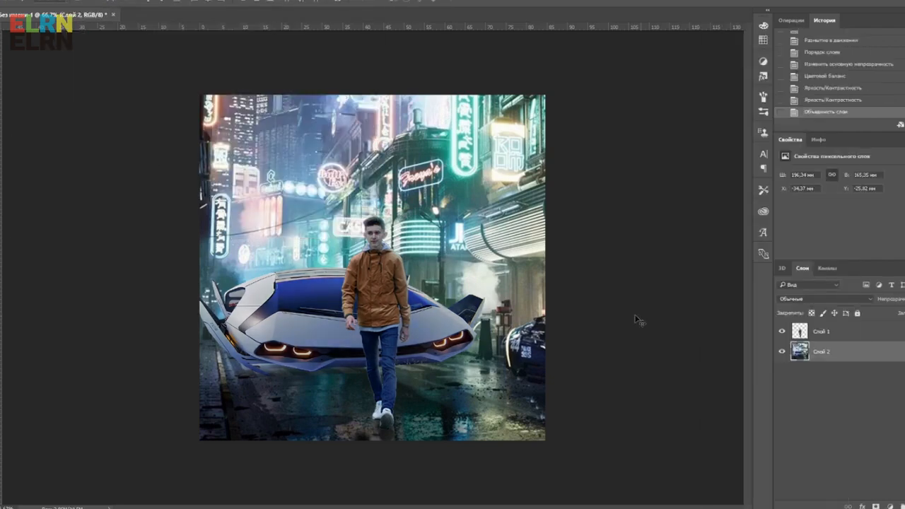
Step: Choose a pale warm brush colour and dab soft glows over the car's headlights on the merged layer
{"action": "left_click", "coordinate": [593, 319]}
{"action": "key", "text": "Return"}
{"action": "left_click", "coordinate": [4, 3]}
{"action": "left_click", "coordinate": [289, 356]}
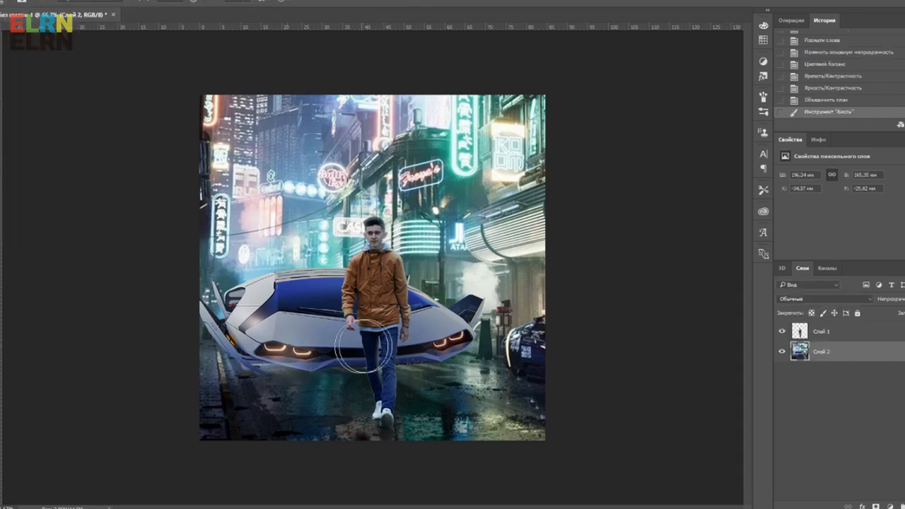
{"action": "left_click", "coordinate": [446, 338]}
{"action": "left_click", "coordinate": [278, 350]}
{"action": "left_click", "coordinate": [302, 352]}
{"action": "left_click", "coordinate": [453, 338]}
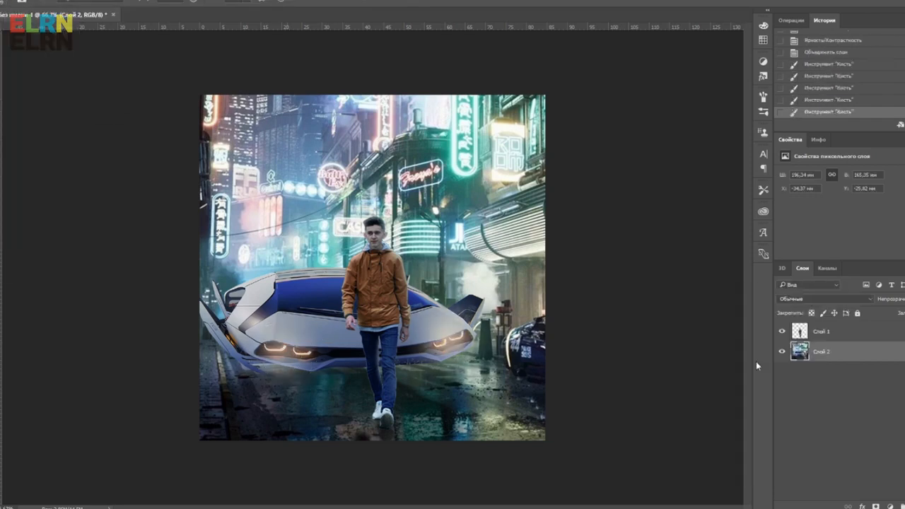
Step: Brush the pale glow more widely across the car's front and the wet road beneath it
{"action": "left_click", "coordinate": [292, 351]}
{"action": "left_click_drag", "start_coordinate": [176, 363], "coordinate": [495, 357]}
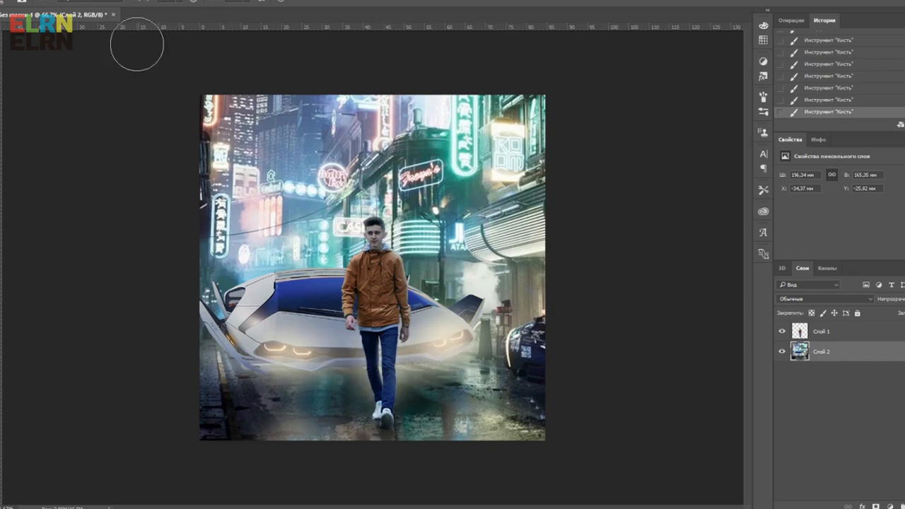
Step: Select the man's figure on his own layer with the Quick Selection tool
{"action": "left_click", "coordinate": [831, 334]}
{"action": "left_click_drag", "start_coordinate": [386, 348], "coordinate": [387, 353]}
{"action": "key", "text": "ctrl+plus"}
{"action": "key", "text": "ctrl+plus"}
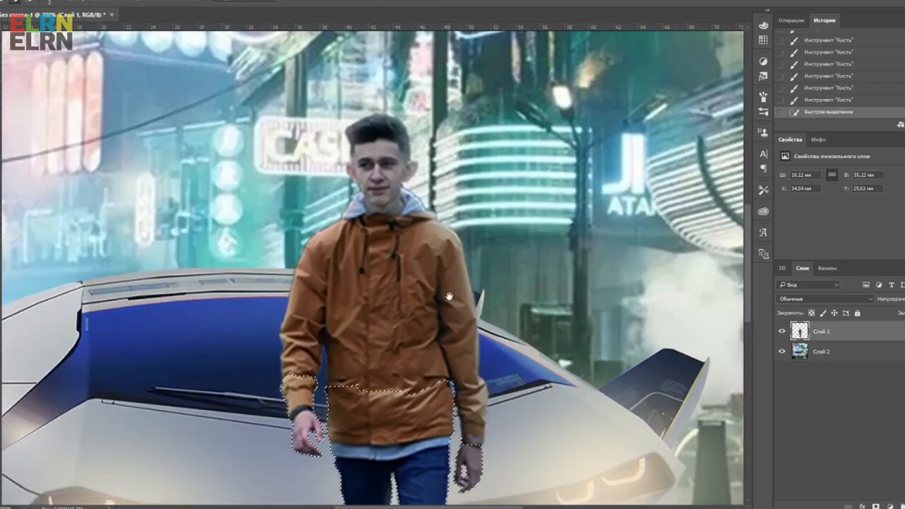
{"action": "mouse_move", "coordinate": [449, 297]}
{"action": "left_mouse_down"}
{"action": "mouse_move", "coordinate": [434, 210]}
{"action": "mouse_move", "coordinate": [366, 166]}
{"action": "left_mouse_up"}
Step: Try brushing the pale warm colour fcefd1 along the edge of the man's leg and undo the last stroke
{"action": "key", "text": "b"}
{"action": "left_click", "coordinate": [2, 339]}
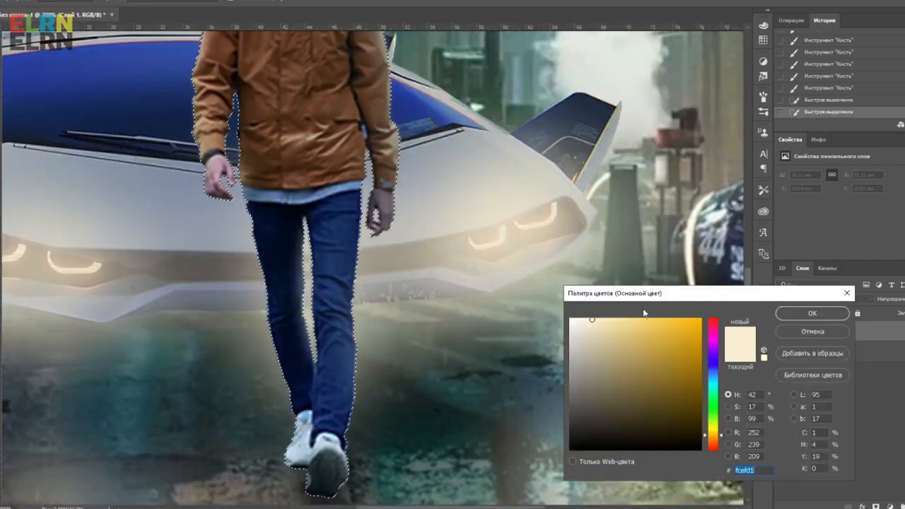
{"action": "left_click", "coordinate": [812, 313]}
{"action": "left_click", "coordinate": [6, 2]}
{"action": "left_click", "coordinate": [377, 252]}
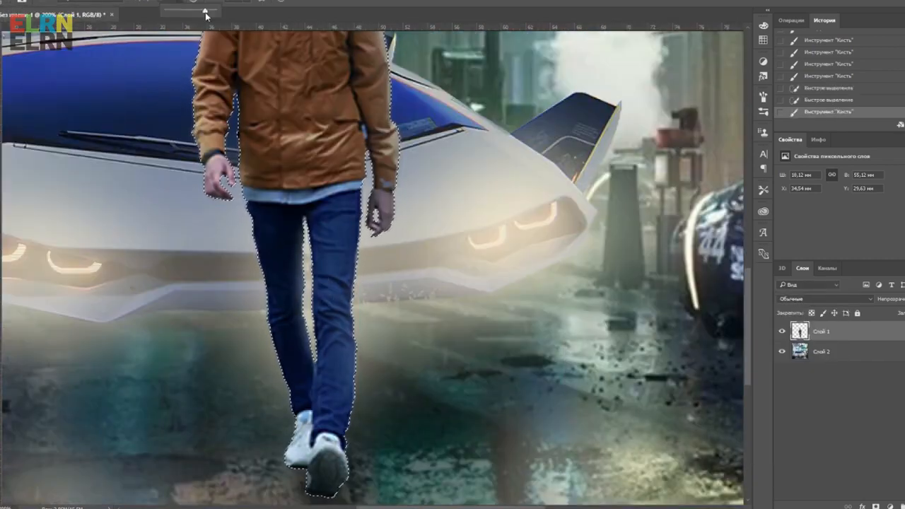
{"action": "key", "text": "ctrl+plus"}
{"action": "left_click", "coordinate": [6, 1]}
{"action": "left_click_drag", "start_coordinate": [248, 281], "coordinate": [255, 384]}
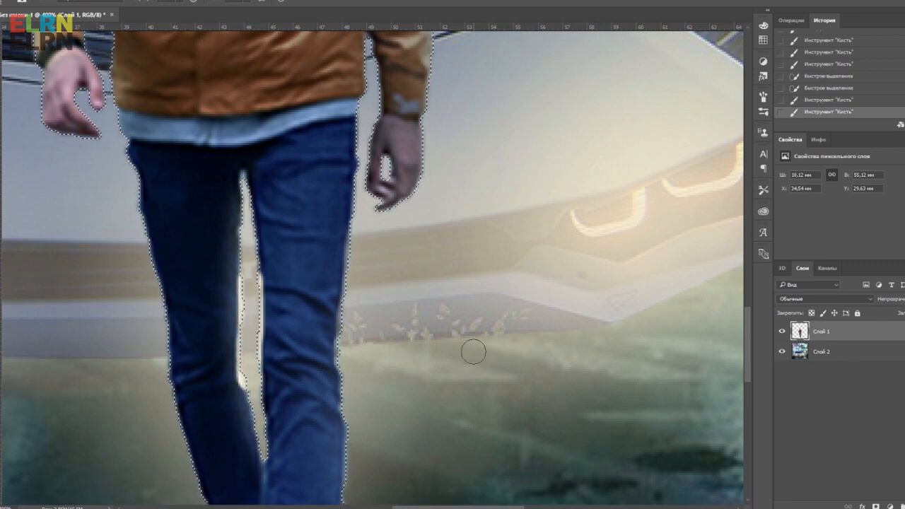
{"action": "key", "text": "ctrl+z"}
Step: Set the brush colour to pure white and paint a rim of light along the edges of both jeans legs
{"action": "left_click", "coordinate": [1, 339]}
{"action": "left_click", "coordinate": [569, 318]}
{"action": "left_click", "coordinate": [812, 313]}
{"action": "left_click_drag", "start_coordinate": [355, 249], "coordinate": [350, 355]}
{"action": "left_click_drag", "start_coordinate": [417, 396], "coordinate": [414, 215]}
{"action": "left_click_drag", "start_coordinate": [346, 212], "coordinate": [343, 382]}
{"action": "left_click_drag", "start_coordinate": [329, 44], "coordinate": [418, 280]}
{"action": "left_click_drag", "start_coordinate": [337, 301], "coordinate": [335, 415]}
{"action": "mouse_move", "coordinate": [342, 418]}
{"action": "left_mouse_down"}
{"action": "mouse_move", "coordinate": [335, 248]}
{"action": "mouse_move", "coordinate": [331, 289]}
{"action": "left_mouse_up"}
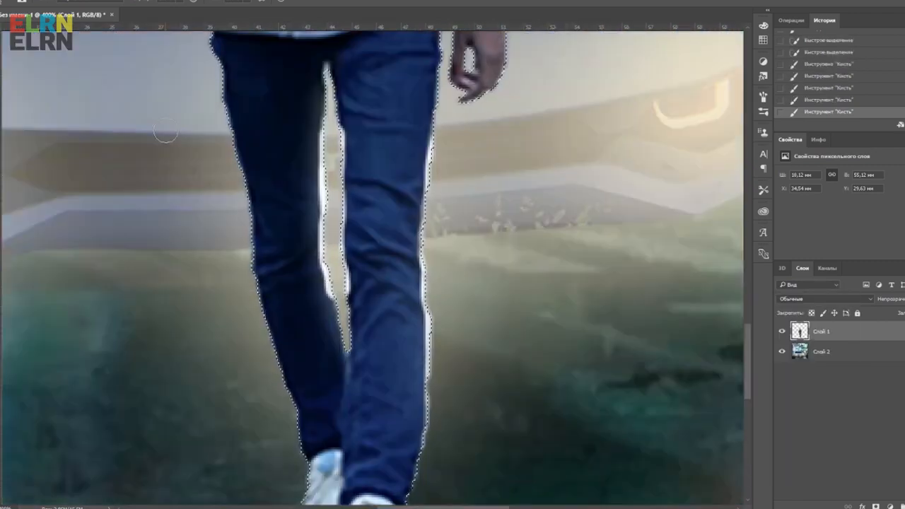
{"action": "left_click_drag", "start_coordinate": [219, 123], "coordinate": [246, 259]}
{"action": "left_click_drag", "start_coordinate": [508, 272], "coordinate": [557, 131]}
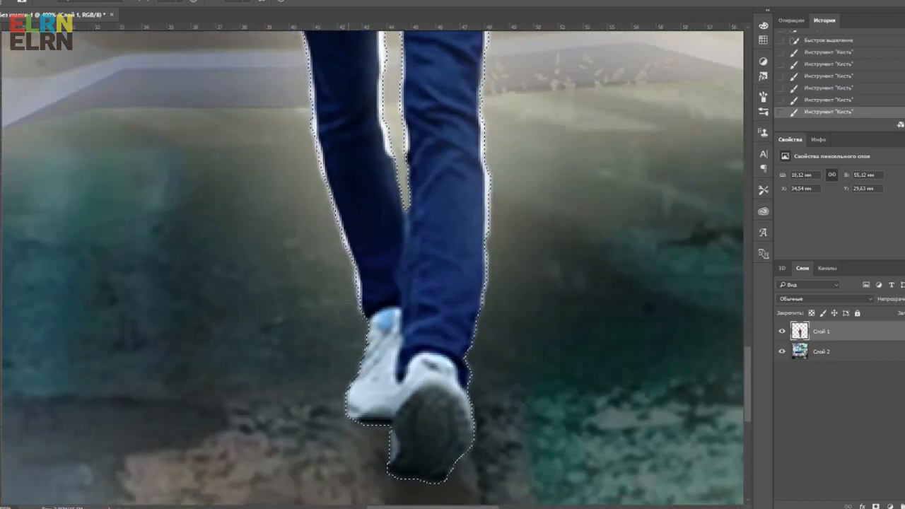
Step: Adjust the brush and extend the white rim light along the man's lower legs, hands and cuffs
{"action": "left_click_drag", "start_coordinate": [471, 352], "coordinate": [468, 386]}
{"action": "left_click", "coordinate": [9, 3]}
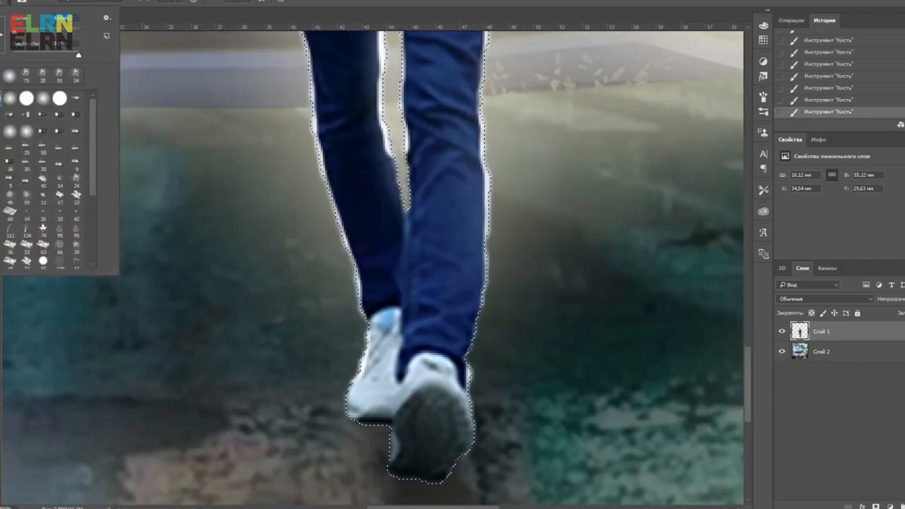
{"action": "left_click_drag", "start_coordinate": [11, 36], "coordinate": [7, 37]}
{"action": "left_click_drag", "start_coordinate": [411, 134], "coordinate": [424, 322]}
{"action": "mouse_move", "coordinate": [399, 173]}
{"action": "left_mouse_down"}
{"action": "mouse_move", "coordinate": [411, 157]}
{"action": "mouse_move", "coordinate": [325, 183]}
{"action": "left_mouse_up"}
{"action": "left_click_drag", "start_coordinate": [498, 117], "coordinate": [605, 271]}
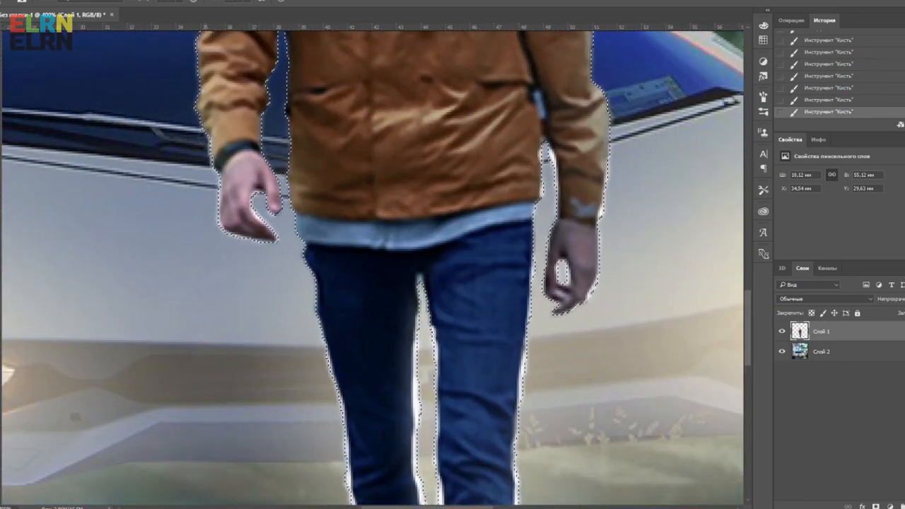
{"action": "left_click_drag", "start_coordinate": [659, 232], "coordinate": [571, 353]}
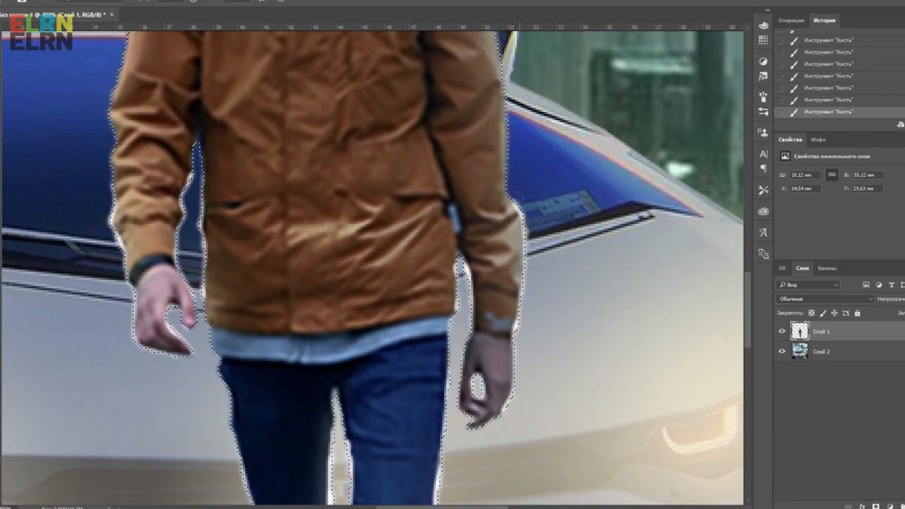
Step: Paint the white rim light up the outer edges of both jacket sleeves, undoing unwanted strokes
{"action": "left_click_drag", "start_coordinate": [519, 204], "coordinate": [509, 124]}
{"action": "scroll", "coordinate": [527, 91], "scroll_direction": "down", "scroll_amount": 2}
{"action": "left_click_drag", "start_coordinate": [528, 91], "coordinate": [489, 320]}
{"action": "scroll", "coordinate": [308, 336], "scroll_direction": "up", "scroll_amount": 2}
{"action": "left_click_drag", "start_coordinate": [259, 418], "coordinate": [267, 281]}
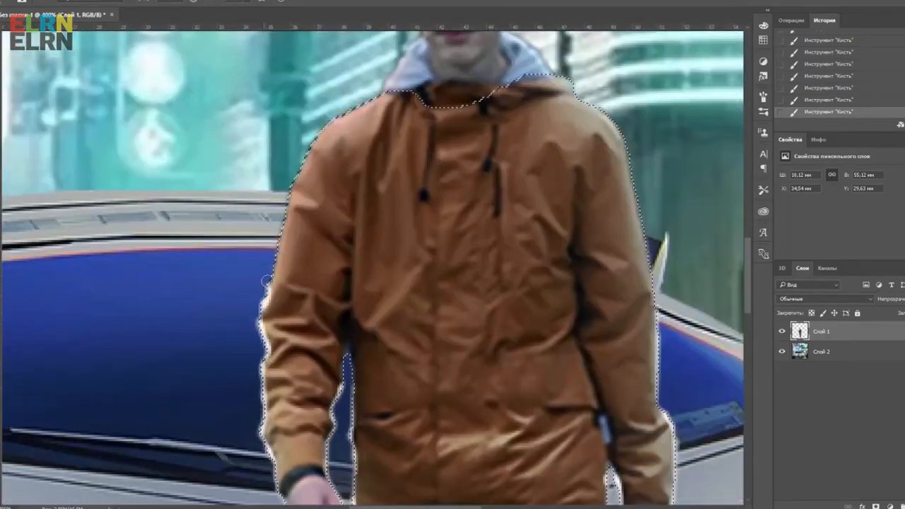
{"action": "key", "text": "ctrl+z"}
{"action": "left_click_drag", "start_coordinate": [255, 416], "coordinate": [276, 248]}
{"action": "key", "text": "ctrl+z"}
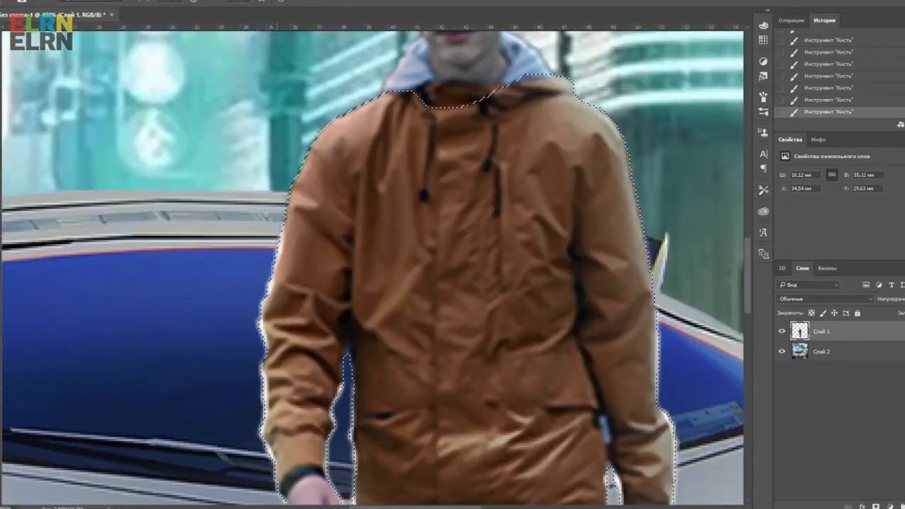
{"action": "left_click_drag", "start_coordinate": [663, 310], "coordinate": [430, 256]}
{"action": "left_click_drag", "start_coordinate": [359, 468], "coordinate": [413, 164]}
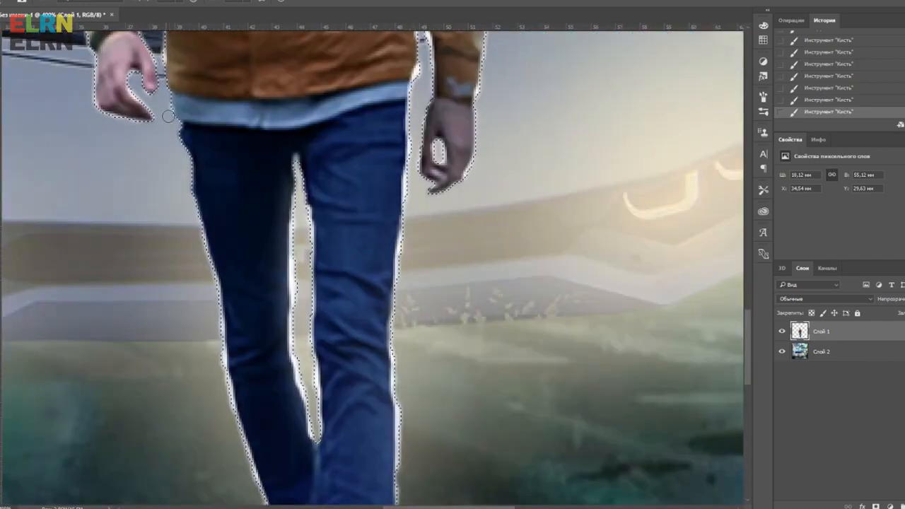
Step: Enlarge the brush, adjust its stroke strength and add a softer white glow inside the edges of the jeans
{"action": "left_click", "coordinate": [793, 313]}
{"action": "left_click", "coordinate": [3, 2]}
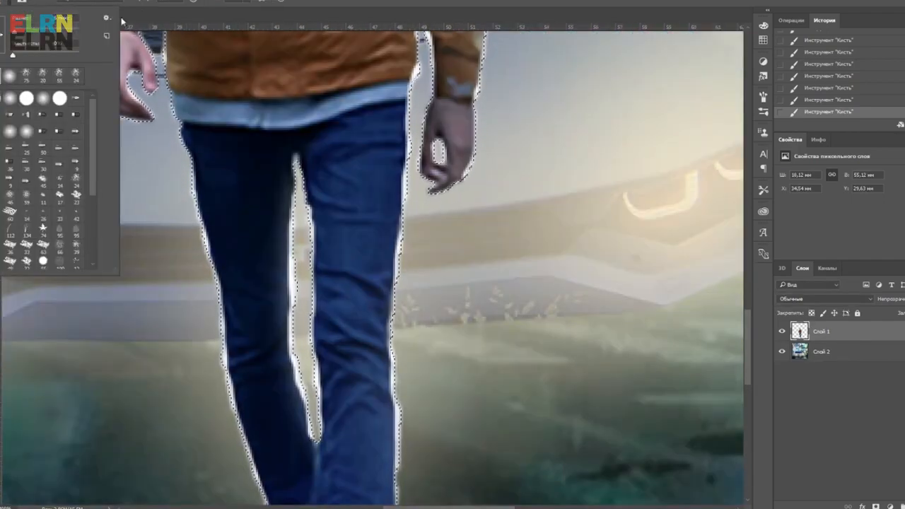
{"action": "left_click", "coordinate": [3, 1]}
{"action": "left_click", "coordinate": [417, 275]}
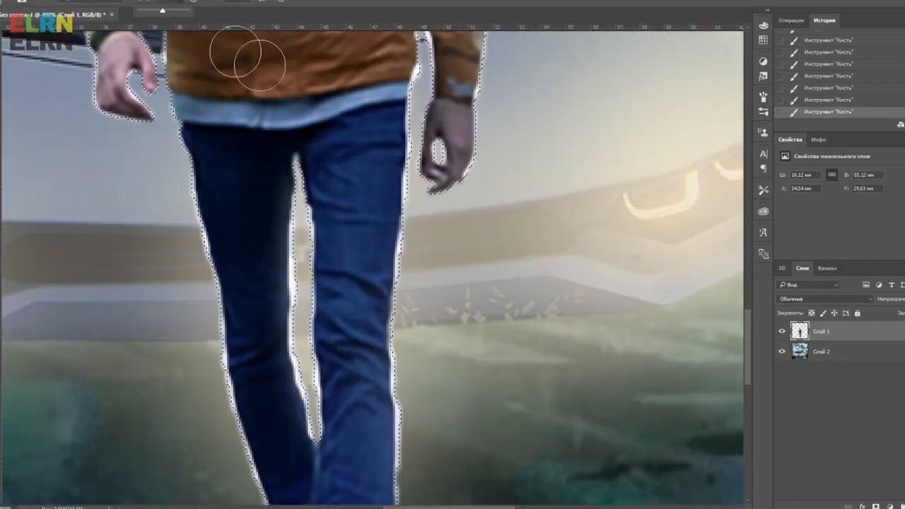
{"action": "left_click_drag", "start_coordinate": [478, 338], "coordinate": [467, 166]}
{"action": "left_click_drag", "start_coordinate": [181, 82], "coordinate": [249, 369]}
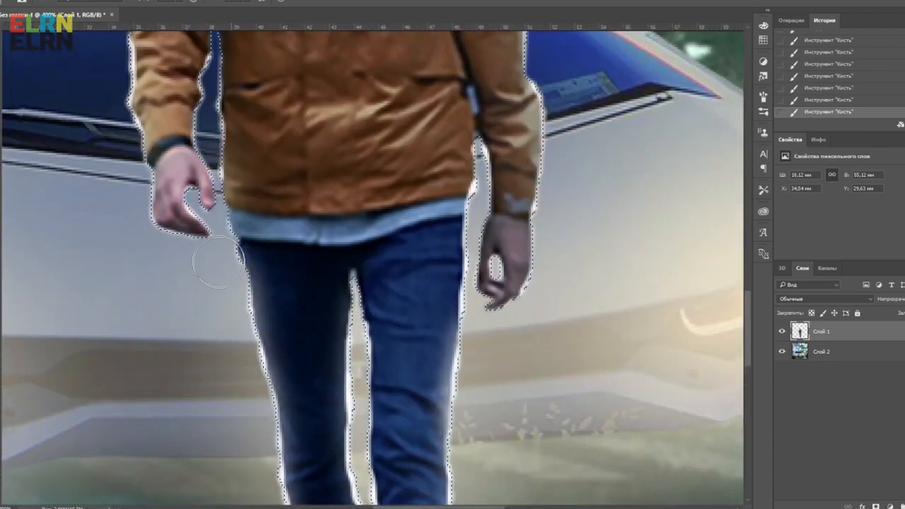
Step: Continue the soft white glow over the jacket edges and down to the lower legs and shoes, and deselect the man
{"action": "scroll", "coordinate": [123, 185], "scroll_direction": "up", "scroll_amount": 5}
{"action": "scroll", "coordinate": [269, 337], "scroll_direction": "right", "scroll_amount": 4}
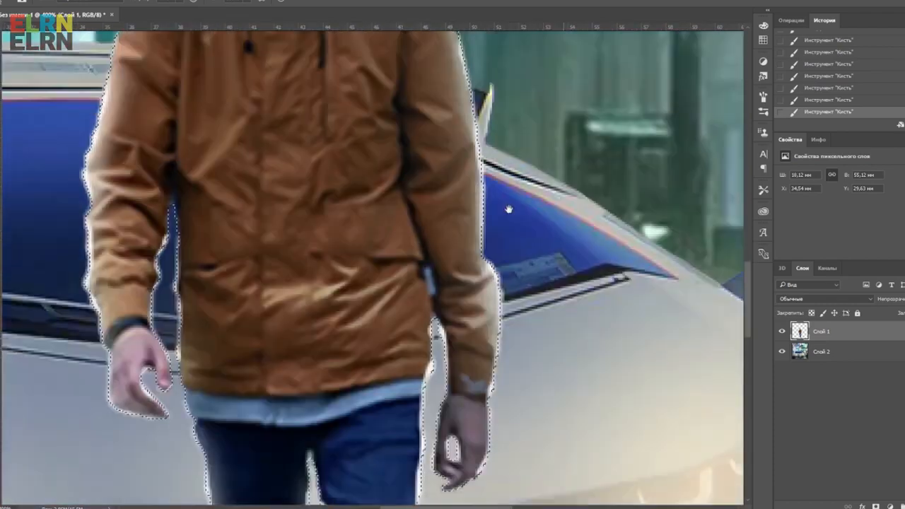
{"action": "scroll", "coordinate": [505, 203], "scroll_direction": "down", "scroll_amount": 5}
{"action": "scroll", "coordinate": [613, 316], "scroll_direction": "down", "scroll_amount": 4}
{"action": "scroll", "coordinate": [612, 316], "scroll_direction": "left", "scroll_amount": 2}
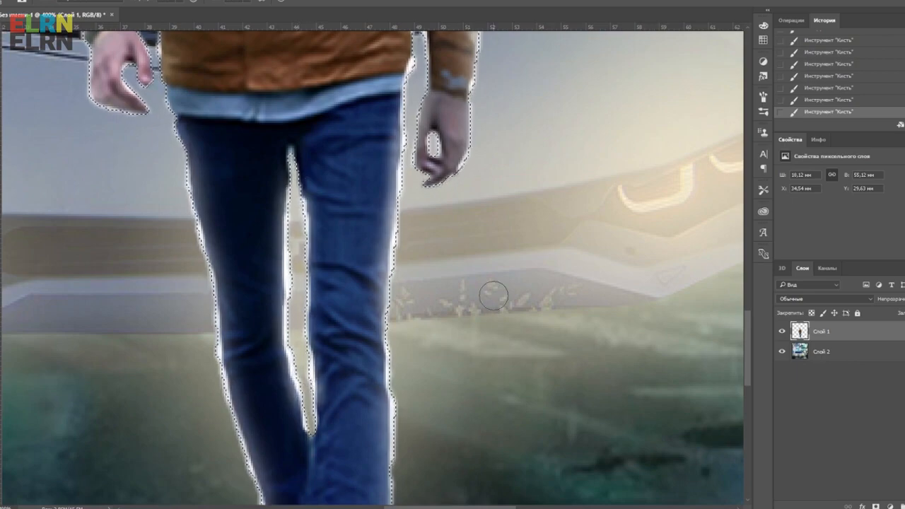
{"action": "scroll", "coordinate": [612, 316], "scroll_direction": "down", "scroll_amount": 1}
{"action": "scroll", "coordinate": [612, 316], "scroll_direction": "down", "scroll_amount": 5}
{"action": "scroll", "coordinate": [210, 118], "scroll_direction": "down", "scroll_amount": 1}
{"action": "scroll", "coordinate": [210, 118], "scroll_direction": "left", "scroll_amount": 2}
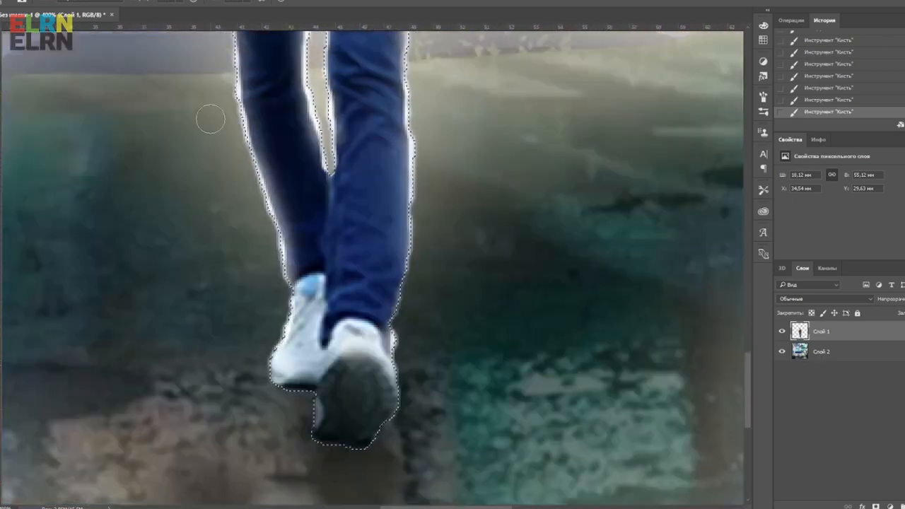
{"action": "scroll", "coordinate": [229, 196], "scroll_direction": "up", "scroll_amount": 3}
{"action": "scroll", "coordinate": [230, 196], "scroll_direction": "down", "scroll_amount": 5}
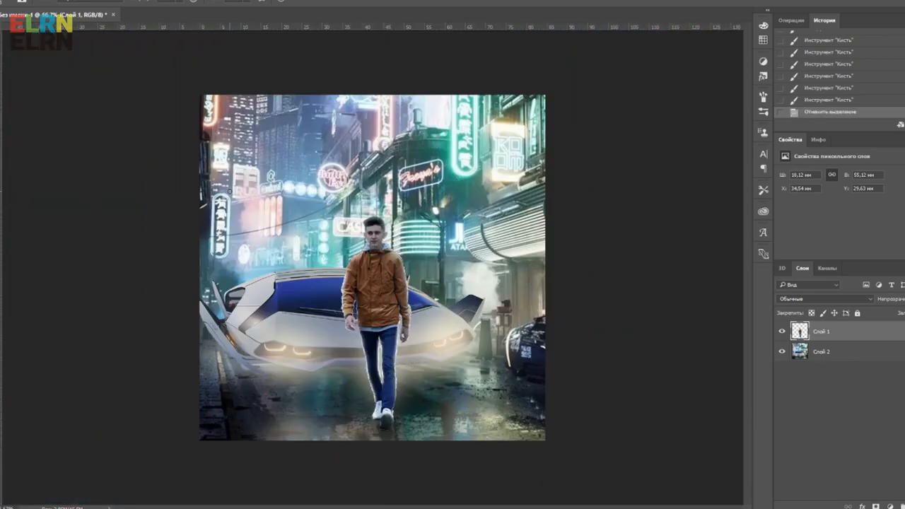
Step: Select the man's jeans with Quick Selection and brush extra white glow along the legs
{"action": "scroll", "coordinate": [377, 315], "scroll_direction": "up", "scroll_amount": 5}
{"action": "scroll", "coordinate": [376, 314], "scroll_direction": "down", "scroll_amount": 5}
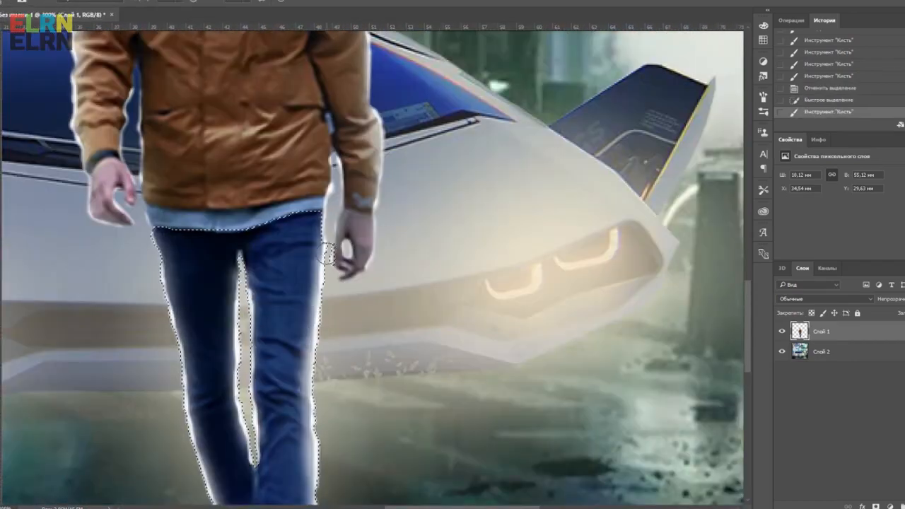
{"action": "left_click", "coordinate": [327, 251]}
{"action": "scroll", "coordinate": [281, 350], "scroll_direction": "down", "scroll_amount": 2}
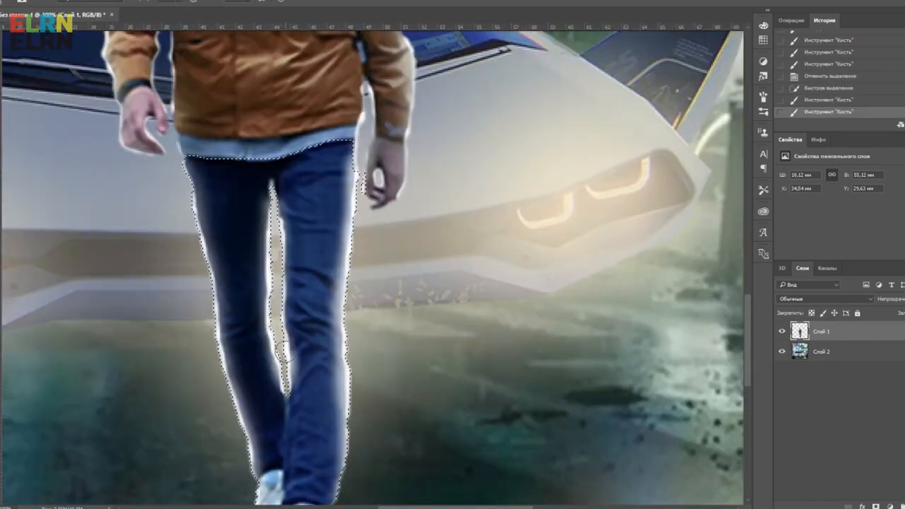
{"action": "scroll", "coordinate": [271, 297], "scroll_direction": "down", "scroll_amount": 3}
{"action": "scroll", "coordinate": [271, 297], "scroll_direction": "up", "scroll_amount": 1}
{"action": "scroll", "coordinate": [342, 400], "scroll_direction": "down", "scroll_amount": 4}
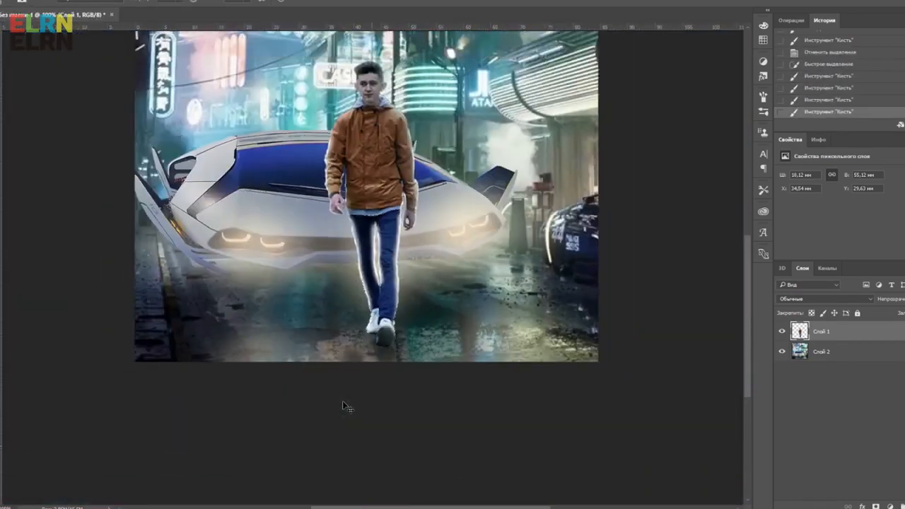
Step: Go back in the history to undo the last two glow strokes on the jeans
{"action": "key", "text": "ctrl+d"}
{"action": "left_click", "coordinate": [828, 65]}
{"action": "left_click", "coordinate": [832, 77]}
{"action": "key", "text": "ctrl+plus"}
{"action": "key", "text": "ctrl+plus"}
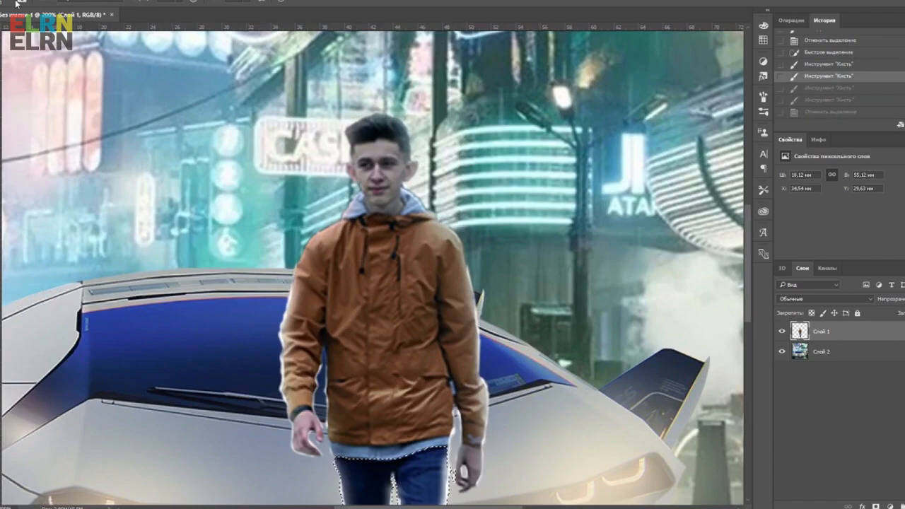
Step: Brush the white glow over both jeans legs again within the selection and deselect them
{"action": "scroll", "coordinate": [283, 283], "scroll_direction": "down", "scroll_amount": 5}
{"action": "left_click_drag", "start_coordinate": [381, 339], "coordinate": [382, 488]}
{"action": "left_click_drag", "start_coordinate": [346, 353], "coordinate": [339, 403]}
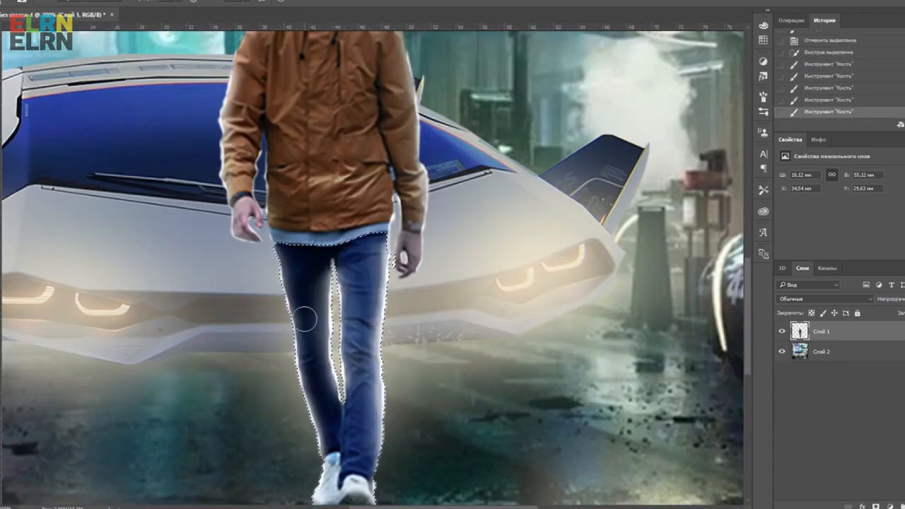
{"action": "left_click_drag", "start_coordinate": [311, 375], "coordinate": [281, 297]}
{"action": "scroll", "coordinate": [444, 374], "scroll_direction": "down", "scroll_amount": 3}
{"action": "scroll", "coordinate": [353, 282], "scroll_direction": "up", "scroll_amount": 3}
{"action": "scroll", "coordinate": [406, 100], "scroll_direction": "down", "scroll_amount": 1}
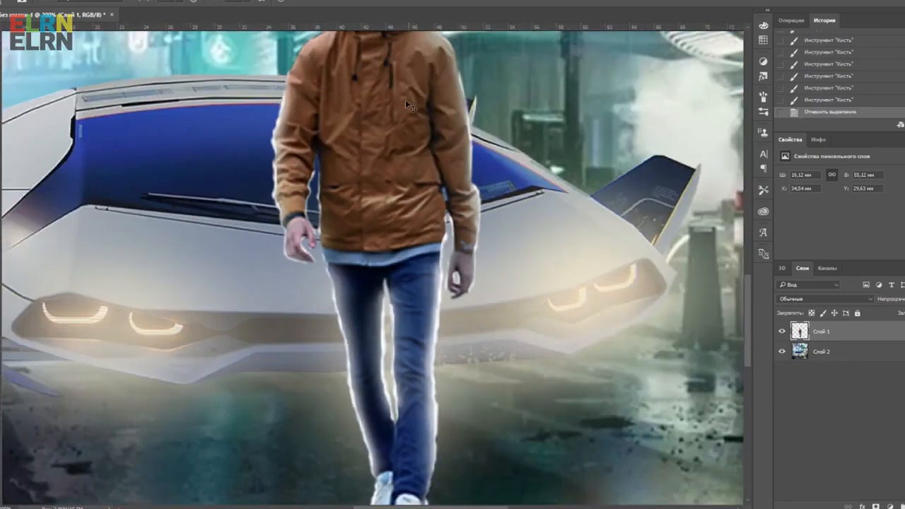
{"action": "scroll", "coordinate": [405, 100], "scroll_direction": "down", "scroll_amount": 3}
{"action": "key", "text": "ctrl+d"}
Step: Compare the man's rim light across earlier and more recent history states
{"action": "left_click", "coordinate": [828, 87]}
{"action": "left_click", "coordinate": [828, 63]}
{"action": "key", "text": "ctrl+plus"}
{"action": "key", "text": "ctrl+plus"}
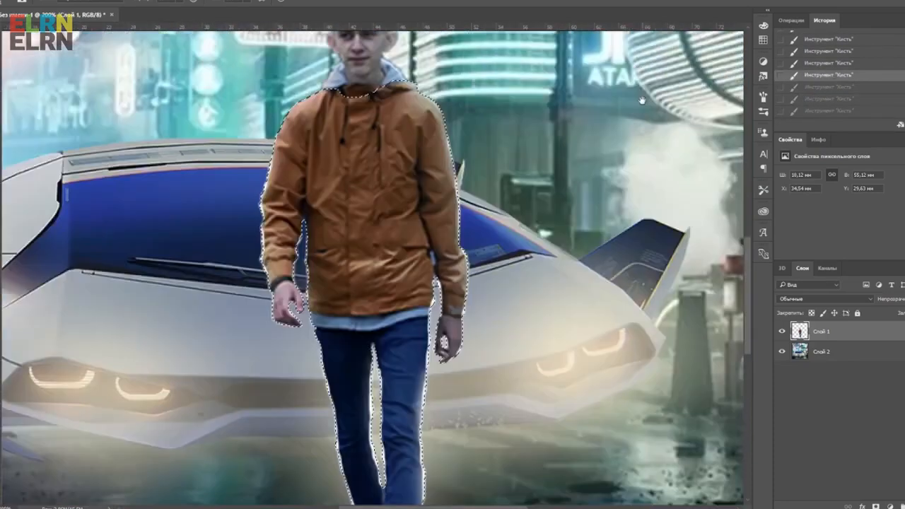
{"action": "key", "text": "ctrl+minus"}
{"action": "left_click", "coordinate": [829, 112]}
{"action": "key", "text": "ctrl+minus"}
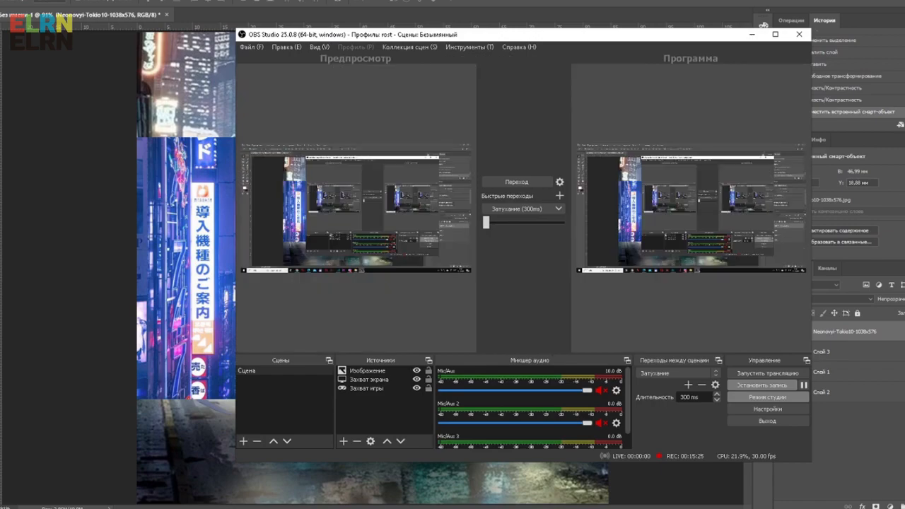
Step: Flip the placed Neonovyi-Tokio10-1038x576 image upside down over the scene and apply the transform
{"action": "left_click", "coordinate": [749, 36]}
{"action": "key", "text": "ctrl+minus"}
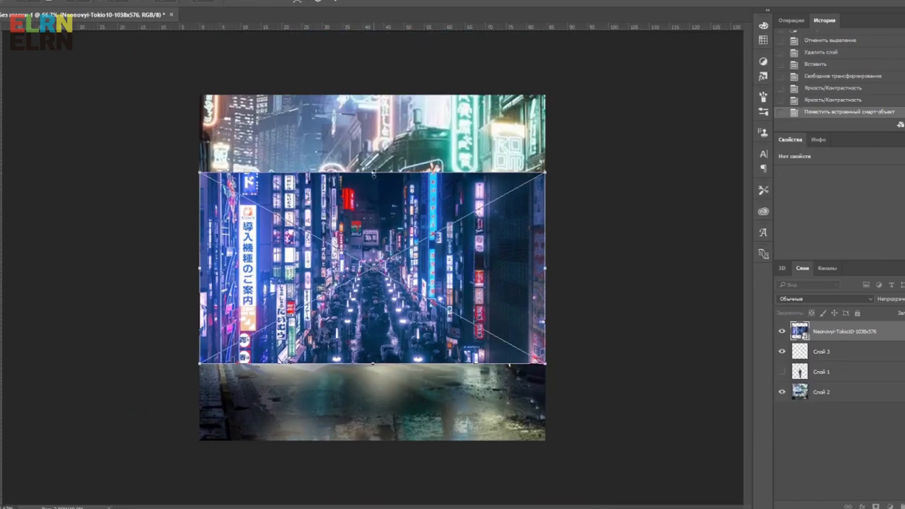
{"action": "left_click_drag", "start_coordinate": [374, 172], "coordinate": [486, 254]}
{"action": "key", "text": "Return"}
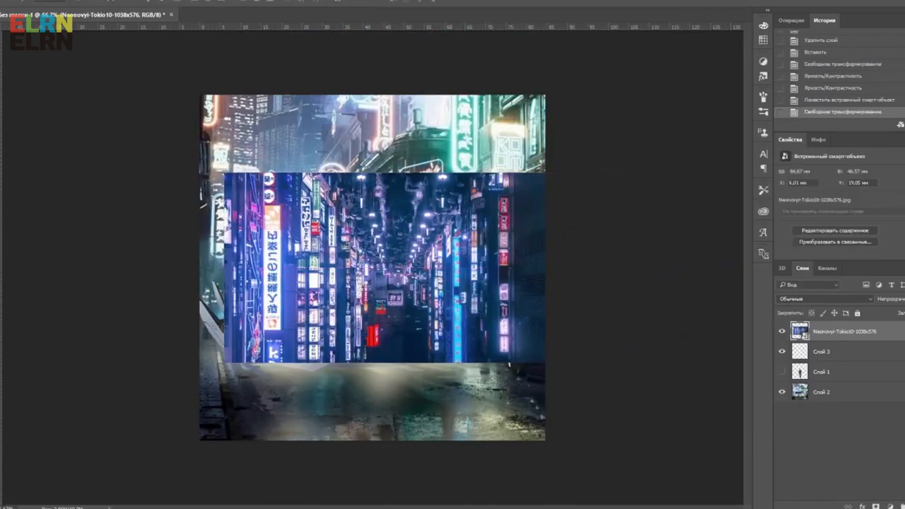
Step: Set the Tokyo image layer's opacity to 50% and rotate the image to a tilt over the car
{"action": "key", "text": "5"}
{"action": "key", "text": "ctrl+plus"}
{"action": "key", "text": "ctrl+t"}
{"action": "left_click_drag", "start_coordinate": [514, 290], "coordinate": [531, 222]}
{"action": "key", "text": "Return"}
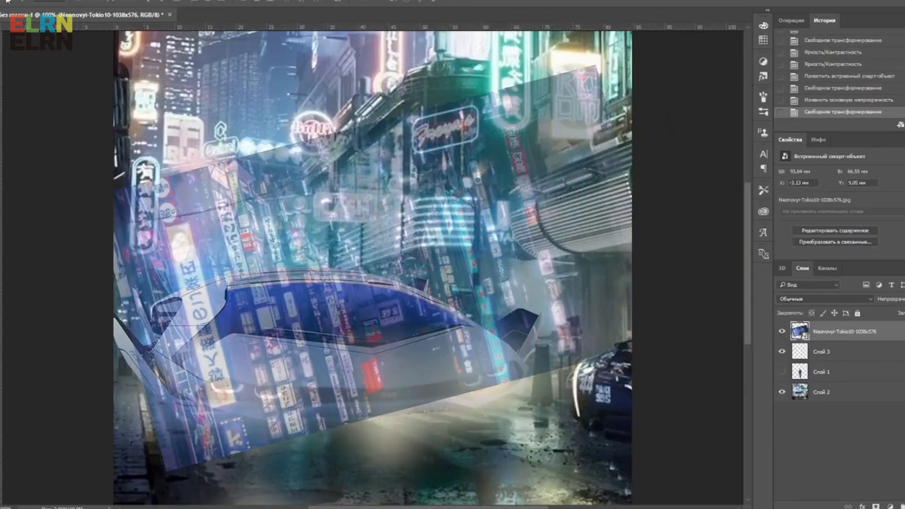
Step: Apply Perspective Warp to the Tokyo image, narrowing its upper corners and widening its base to follow the car's windscreen
{"action": "left_click", "coordinate": [26, 1]}
{"action": "left_click", "coordinate": [61, 197]}
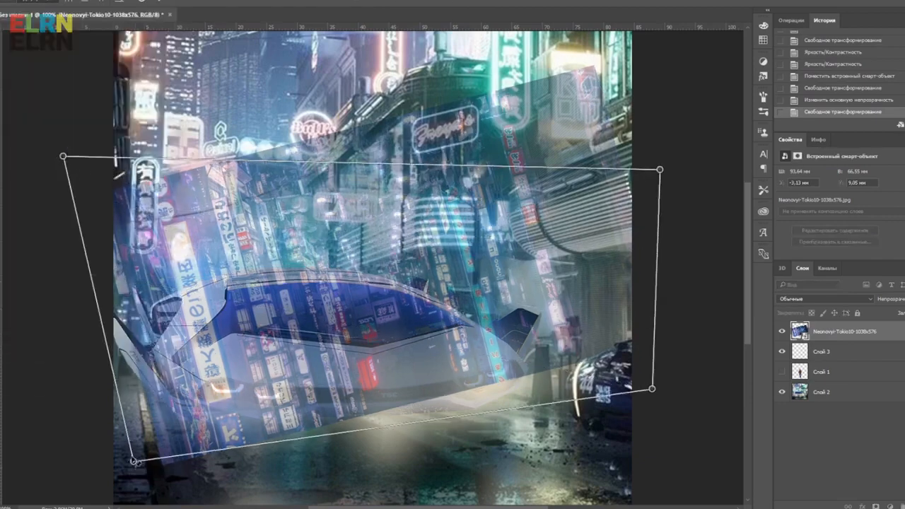
{"action": "left_click_drag", "start_coordinate": [656, 171], "coordinate": [491, 276]}
{"action": "left_click_drag", "start_coordinate": [137, 417], "coordinate": [122, 424]}
{"action": "left_click_drag", "start_coordinate": [63, 155], "coordinate": [204, 281]}
{"action": "left_click_drag", "start_coordinate": [491, 275], "coordinate": [490, 281]}
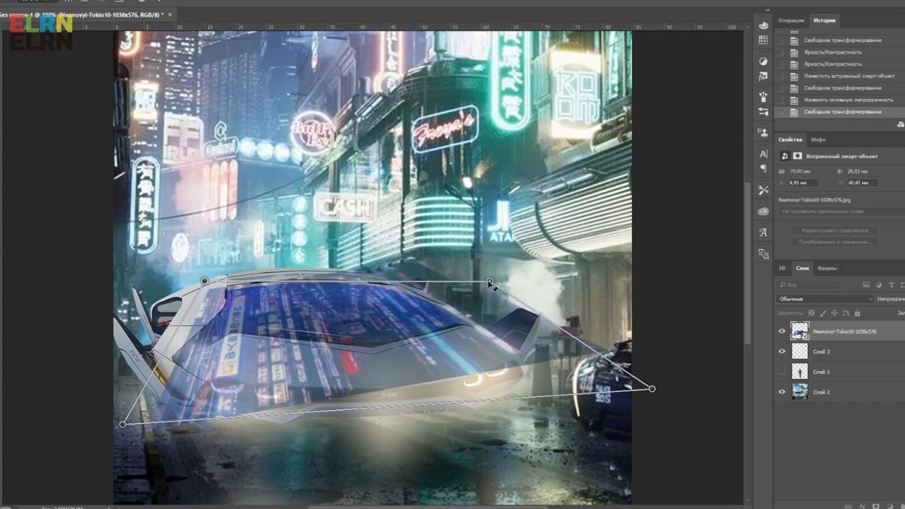
{"action": "left_click_drag", "start_coordinate": [123, 425], "coordinate": [112, 417]}
{"action": "key", "text": "Return"}
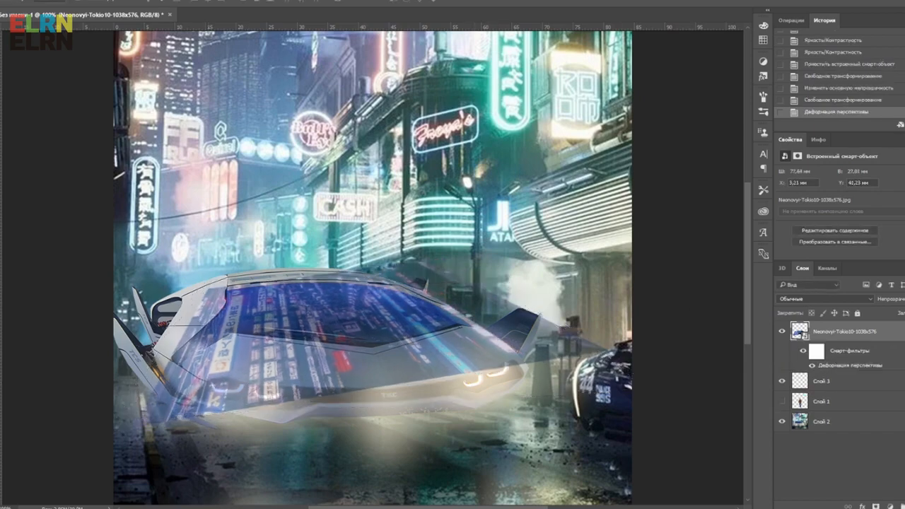
Step: Trace the car's windscreen with the Polygonal Lasso, invert the selection and erase the rasterized Tokyo image outside the glass
{"action": "scroll", "coordinate": [168, 412], "scroll_direction": "up", "scroll_amount": 1}
{"action": "left_click_drag", "start_coordinate": [578, 284], "coordinate": [484, 341]}
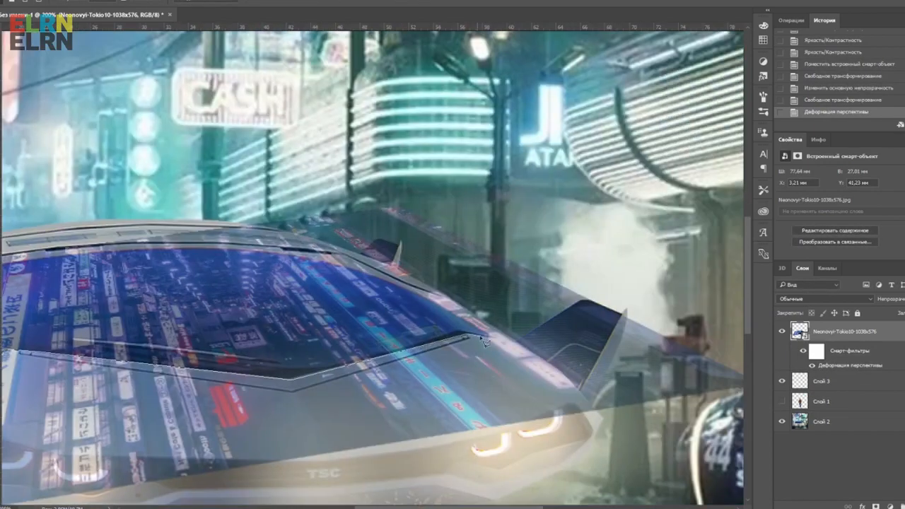
{"action": "left_click_drag", "start_coordinate": [254, 258], "coordinate": [358, 276]}
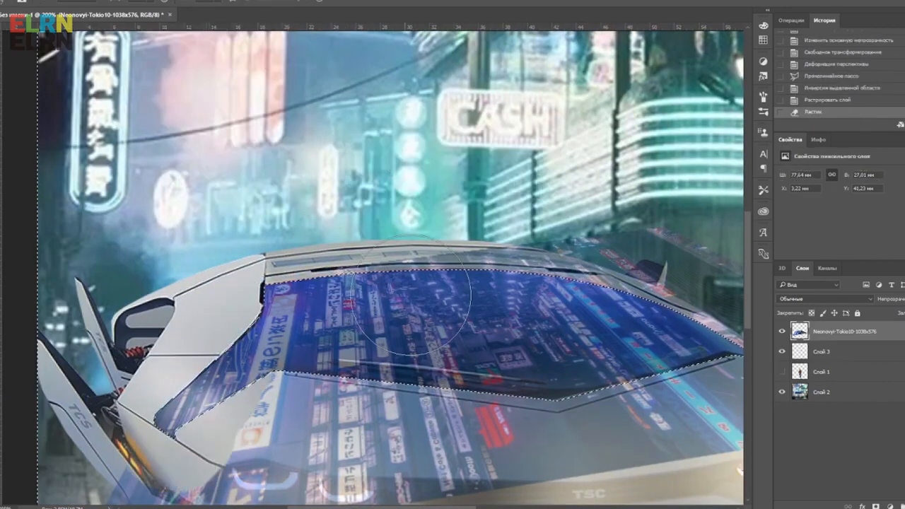
{"action": "scroll", "coordinate": [226, 318], "scroll_direction": "down", "scroll_amount": 5}
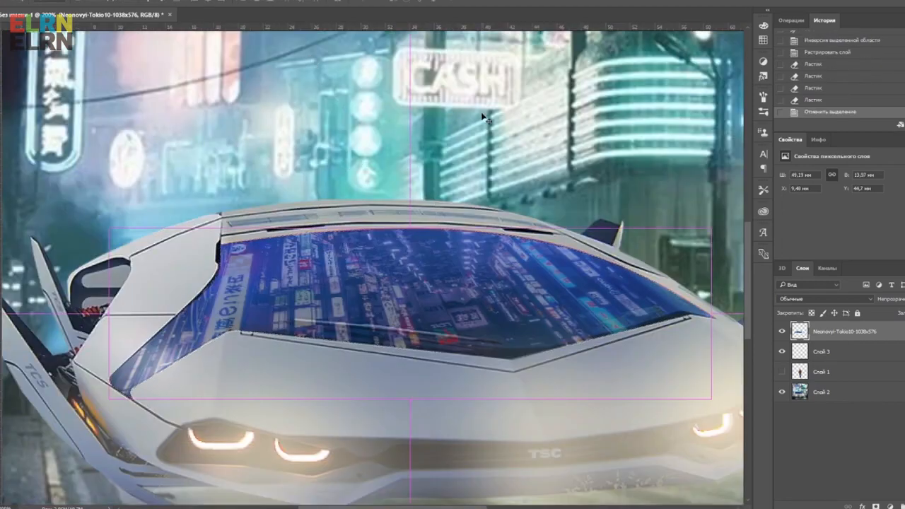
Step: Fade the Tokyo reflection on the car's windscreen by lowering its layer's opacity
{"action": "key", "text": "ctrl+minus"}
{"action": "key", "text": "ctrl+minus"}
{"action": "key", "text": "ctrl+minus"}
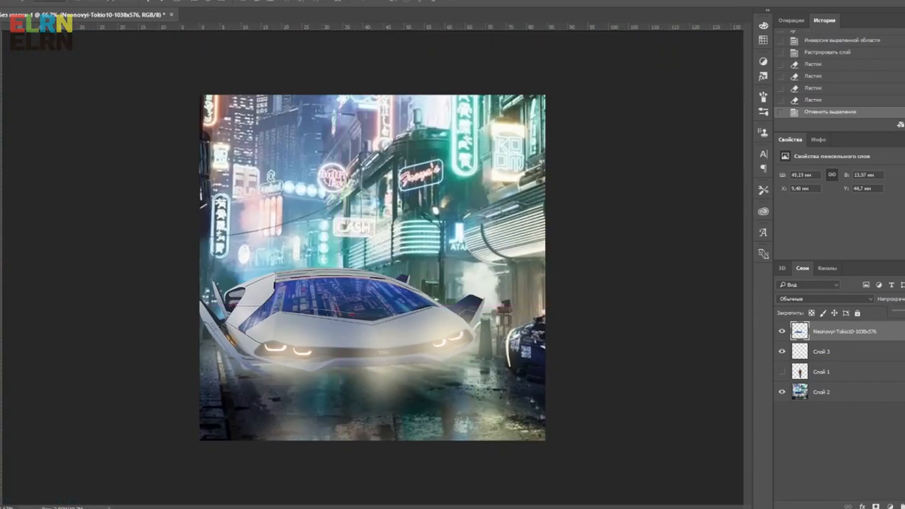
{"action": "left_click_drag", "start_coordinate": [900, 313], "coordinate": [904, 313]}
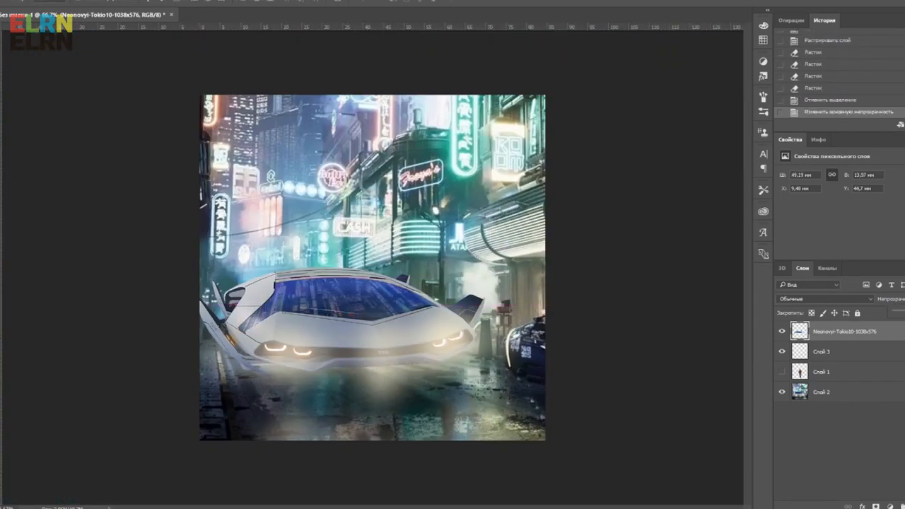
Step: Erase parts of the Tokyo reflection around the windscreen's edges with the Eraser so it blends into the glass
{"action": "key", "text": "ctrl+plus"}
{"action": "key", "text": "ctrl+plus"}
{"action": "mouse_move", "coordinate": [236, 256]}
{"action": "left_mouse_down"}
{"action": "mouse_move", "coordinate": [256, 271]}
{"action": "mouse_move", "coordinate": [478, 276]}
{"action": "left_mouse_up"}
{"action": "left_click_drag", "start_coordinate": [617, 363], "coordinate": [599, 226]}
{"action": "left_click", "coordinate": [537, 308]}
{"action": "scroll", "coordinate": [495, 311], "scroll_direction": "down", "scroll_amount": 3}
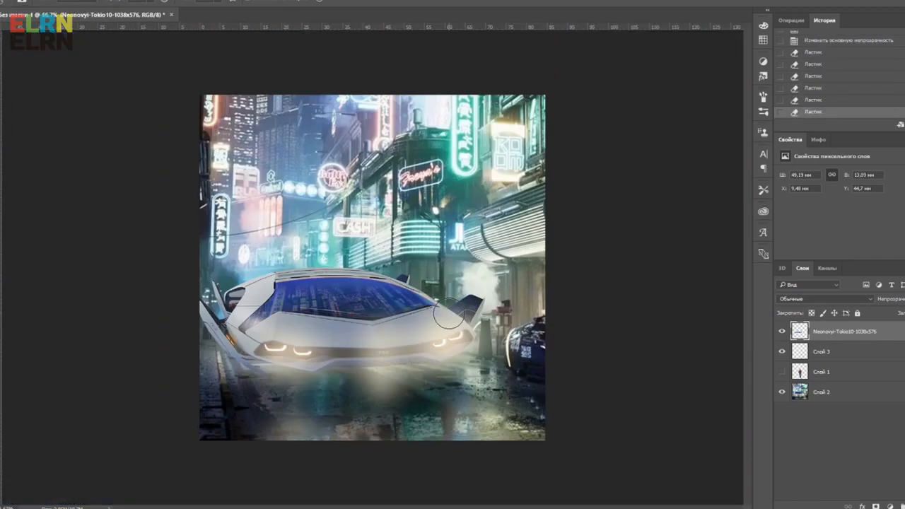
Step: Show the walking man's layer and move the Tokyo reflection layer beneath it
{"action": "left_click", "coordinate": [782, 371]}
{"action": "left_click_drag", "start_coordinate": [834, 333], "coordinate": [841, 381]}
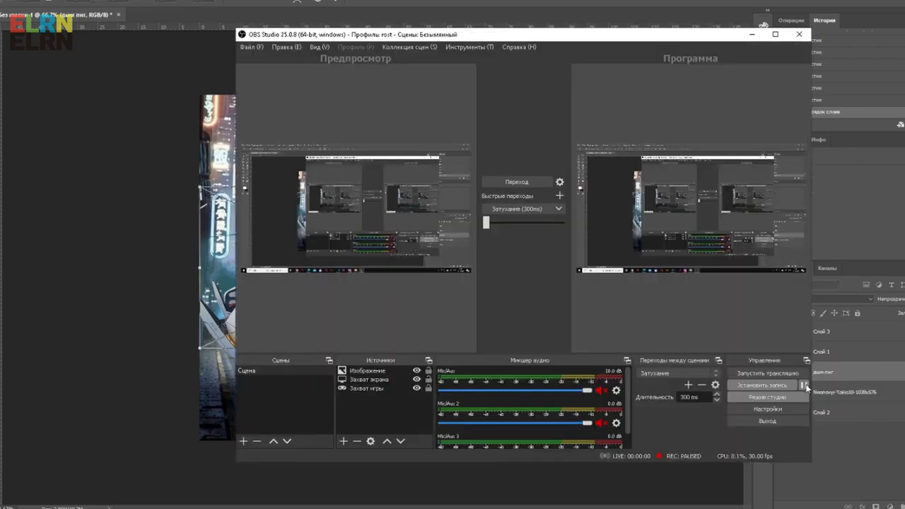
{"action": "left_click", "coordinate": [751, 33]}
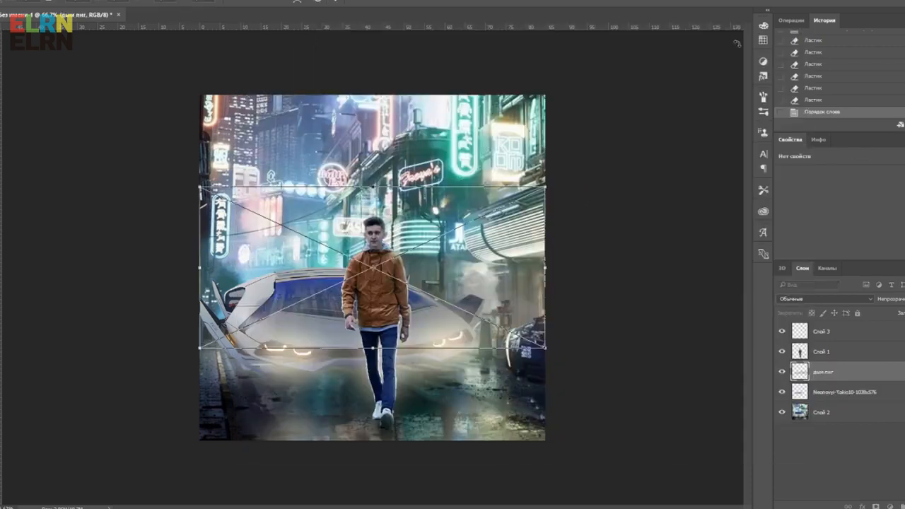
Step: Enlarge and reposition the placed smoke image дым пнг over the street, keeping its layer directly beneath the man
{"action": "left_click_drag", "start_coordinate": [396, 283], "coordinate": [347, 358]}
{"action": "left_click_drag", "start_coordinate": [497, 263], "coordinate": [688, 147]}
{"action": "left_click_drag", "start_coordinate": [541, 275], "coordinate": [458, 300]}
{"action": "key", "text": "Return"}
{"action": "mouse_move", "coordinate": [835, 374]}
{"action": "left_mouse_down"}
{"action": "mouse_move", "coordinate": [844, 403]}
{"action": "mouse_move", "coordinate": [837, 370]}
{"action": "left_mouse_up"}
Step: Add a Color Overlay effect to the smoke layer and reduce the layer's opacity to a faint haze
{"action": "right_click", "coordinate": [834, 371]}
{"action": "left_click", "coordinate": [658, 14]}
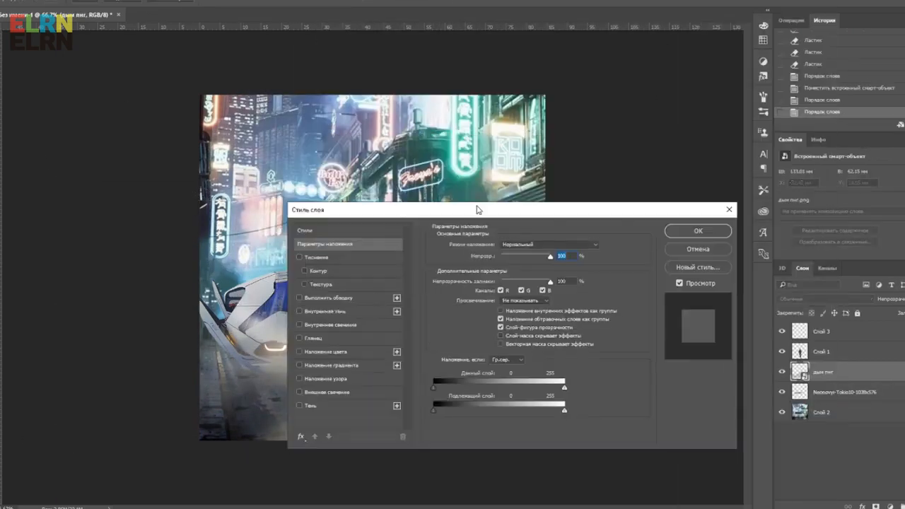
{"action": "left_click", "coordinate": [325, 351]}
{"action": "left_click", "coordinate": [596, 245]}
{"action": "left_click", "coordinate": [617, 322]}
{"action": "left_click", "coordinate": [801, 313]}
{"action": "left_click_drag", "start_coordinate": [460, 210], "coordinate": [421, 156]}
{"action": "left_click", "coordinate": [659, 175]}
{"action": "left_click", "coordinate": [904, 299]}
{"action": "left_click_drag", "start_coordinate": [904, 312], "coordinate": [899, 311]}
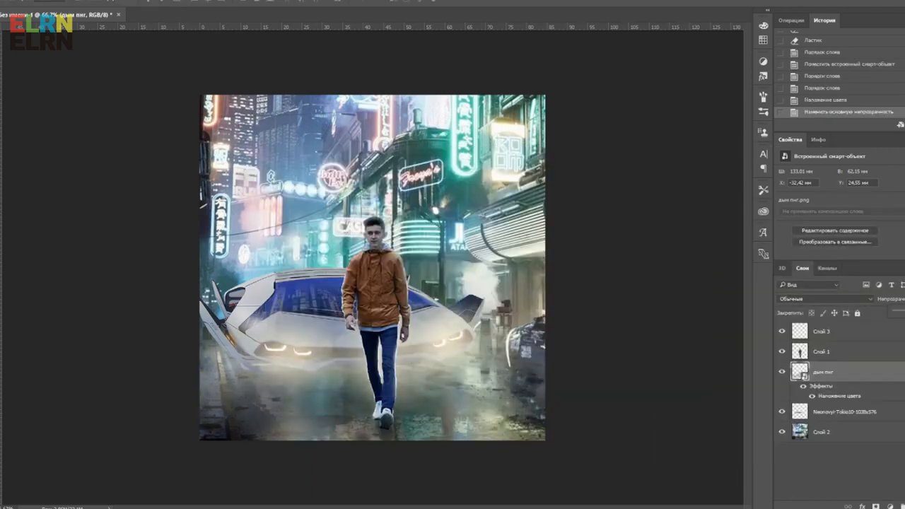
Step: Try a Surface Blur with a radius of 3 pixels and a threshold of 75 on the background layer Слой 2
{"action": "left_click", "coordinate": [820, 431]}
{"action": "left_click", "coordinate": [205, 1]}
{"action": "mouse_move", "coordinate": [252, 121]}
{"action": "left_click", "coordinate": [396, 174]}
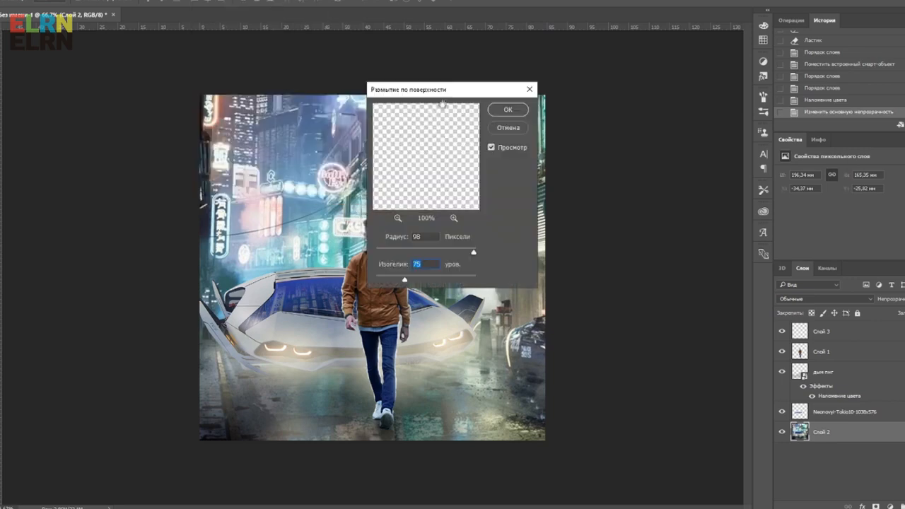
{"action": "left_click_drag", "start_coordinate": [453, 89], "coordinate": [654, 146]}
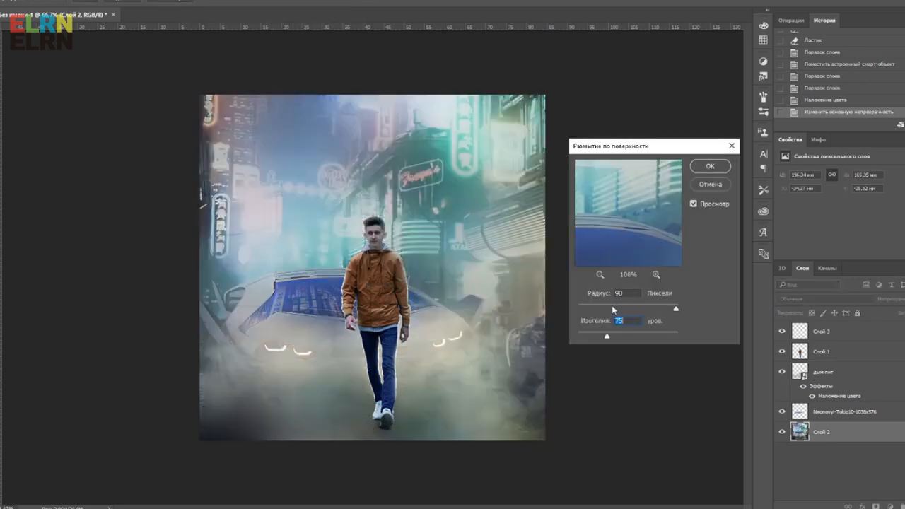
{"action": "left_click_drag", "start_coordinate": [614, 306], "coordinate": [578, 309]}
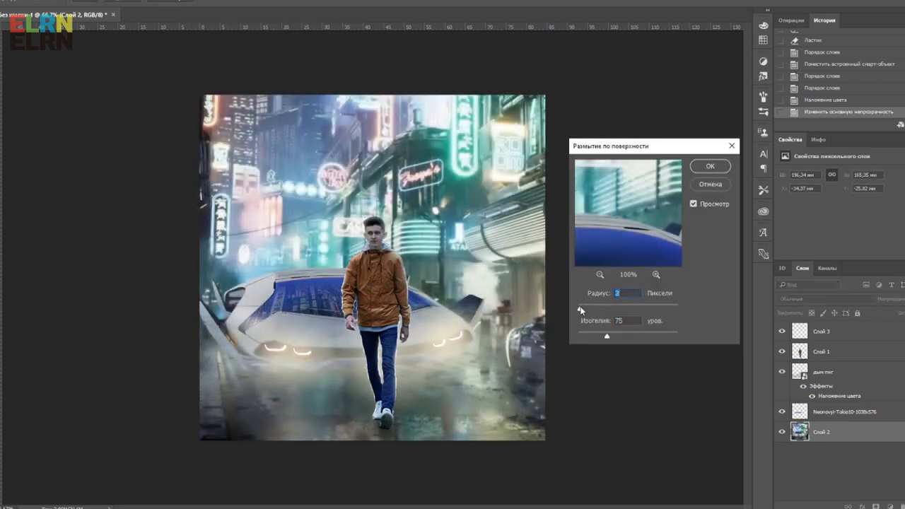
{"action": "left_click", "coordinate": [709, 165]}
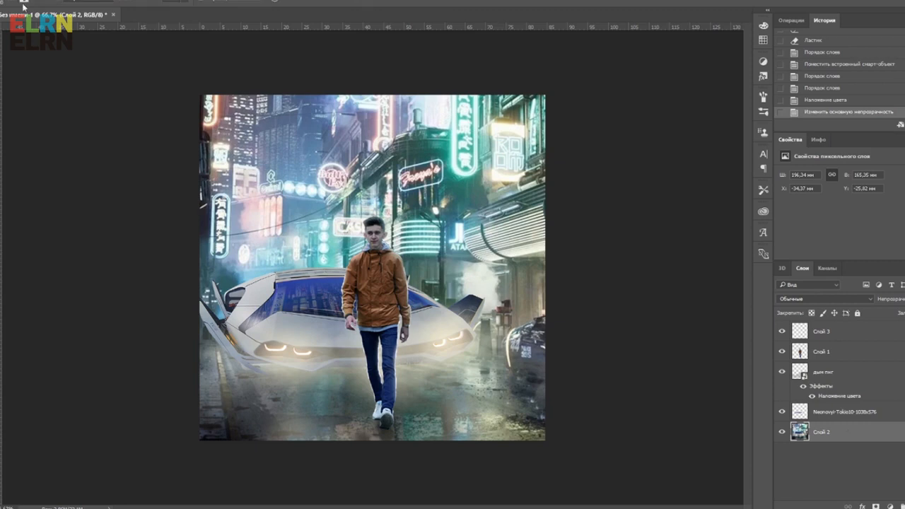
Step: Soften the distant buildings and neon signs across the upper part of Слой 2 with Blur tool strokes
{"action": "left_click_drag", "start_coordinate": [357, 156], "coordinate": [571, 134]}
{"action": "left_click_drag", "start_coordinate": [571, 134], "coordinate": [453, 110]}
{"action": "left_click_drag", "start_coordinate": [453, 110], "coordinate": [352, 99]}
{"action": "left_click_drag", "start_coordinate": [352, 99], "coordinate": [275, 124]}
{"action": "left_click_drag", "start_coordinate": [276, 123], "coordinate": [198, 145]}
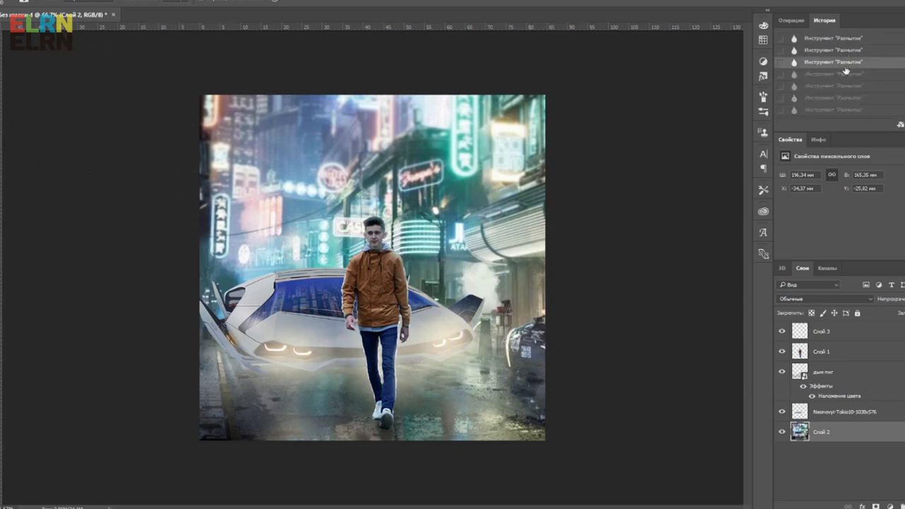
{"action": "left_click_drag", "start_coordinate": [332, 120], "coordinate": [361, 141]}
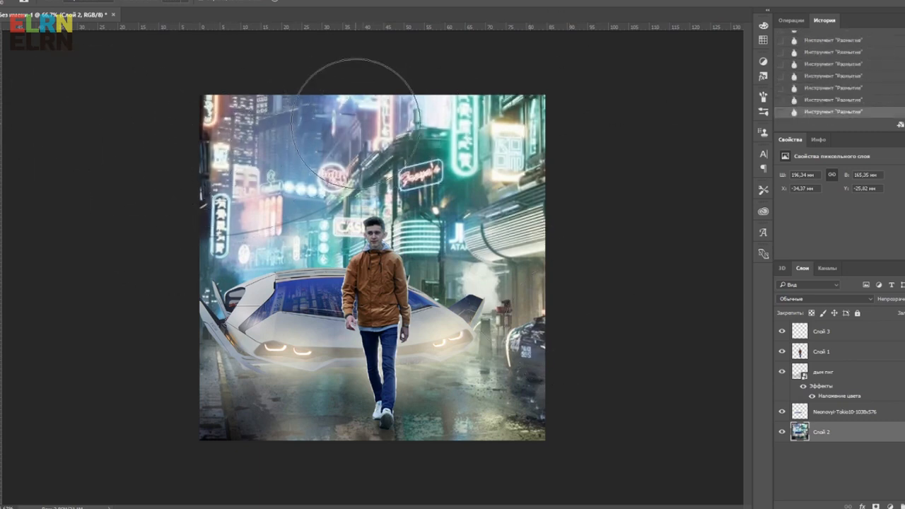
Step: Merge all visible layers, and set the temperature to -6 and the tint to +10 in the Camera Raw filter
{"action": "right_click", "coordinate": [824, 431]}
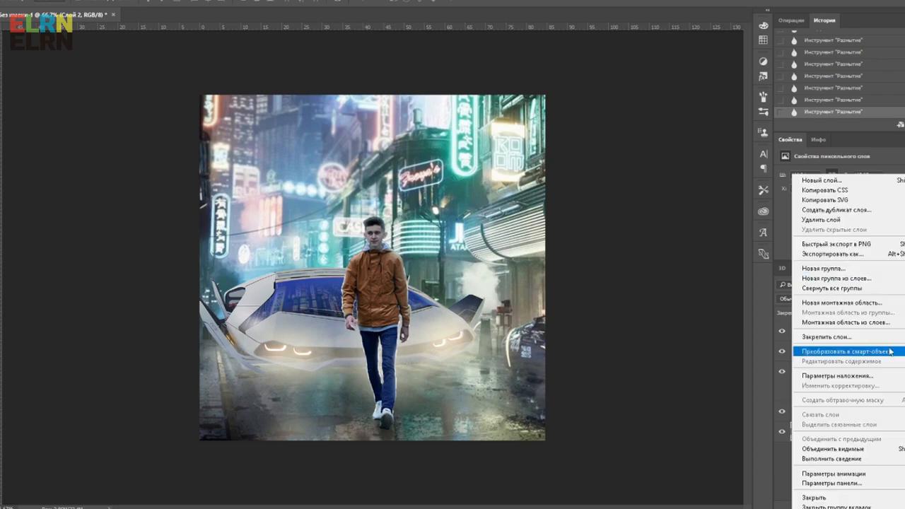
{"action": "left_click", "coordinate": [830, 404]}
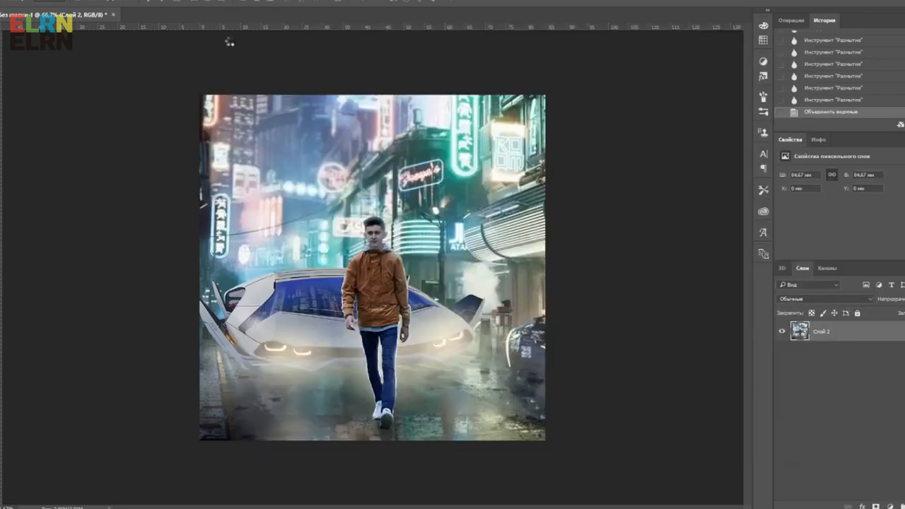
{"action": "key", "text": "ctrl+shift+a"}
{"action": "left_click_drag", "start_coordinate": [662, 158], "coordinate": [689, 179]}
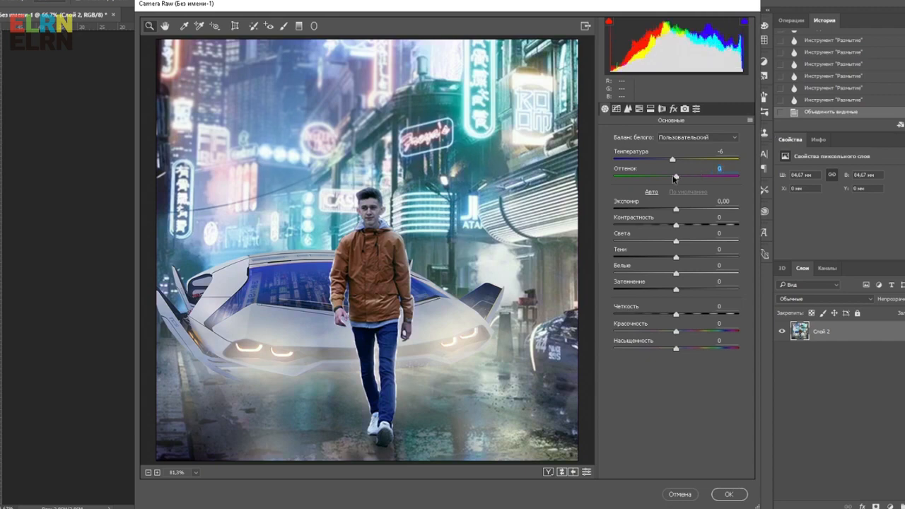
{"action": "left_click_drag", "start_coordinate": [675, 178], "coordinate": [682, 178]}
Step: Set contrast to +19, highlights -45, shadows -4, whites -69, blacks -9, clarity +1 and vibrance +23, and raise the saturation
{"action": "left_click_drag", "start_coordinate": [676, 210], "coordinate": [614, 274]}
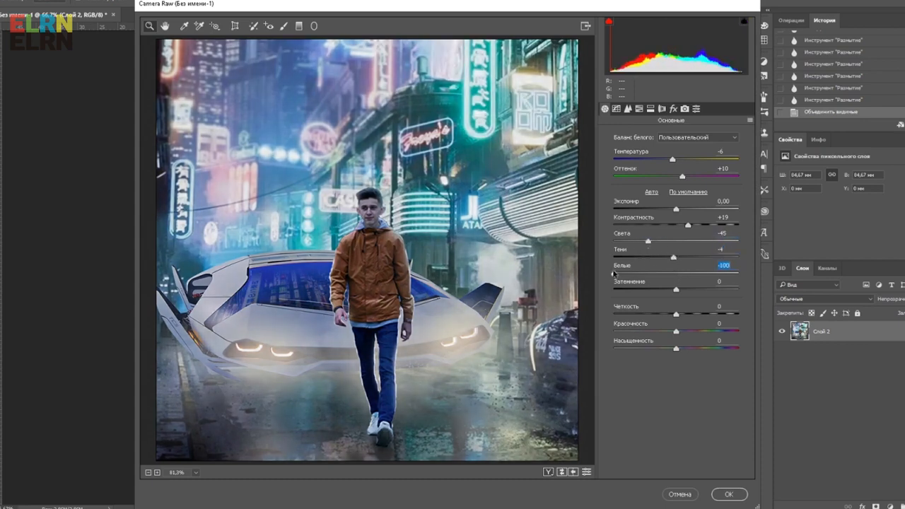
{"action": "left_click_drag", "start_coordinate": [676, 290], "coordinate": [681, 290]}
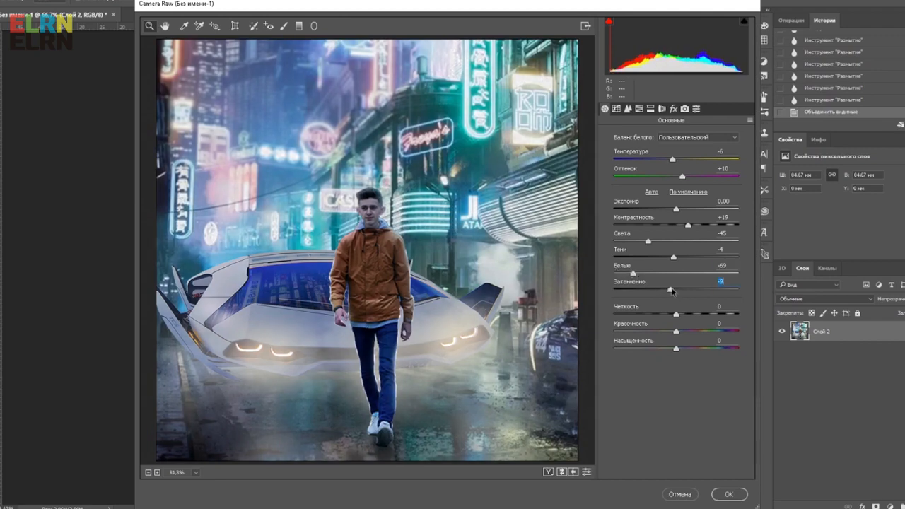
{"action": "left_click", "coordinate": [676, 314]}
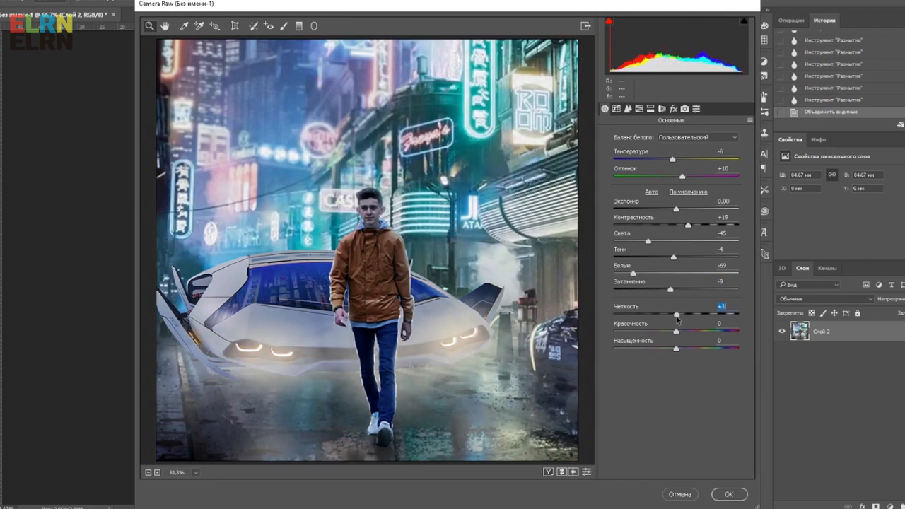
{"action": "left_click_drag", "start_coordinate": [695, 335], "coordinate": [712, 349]}
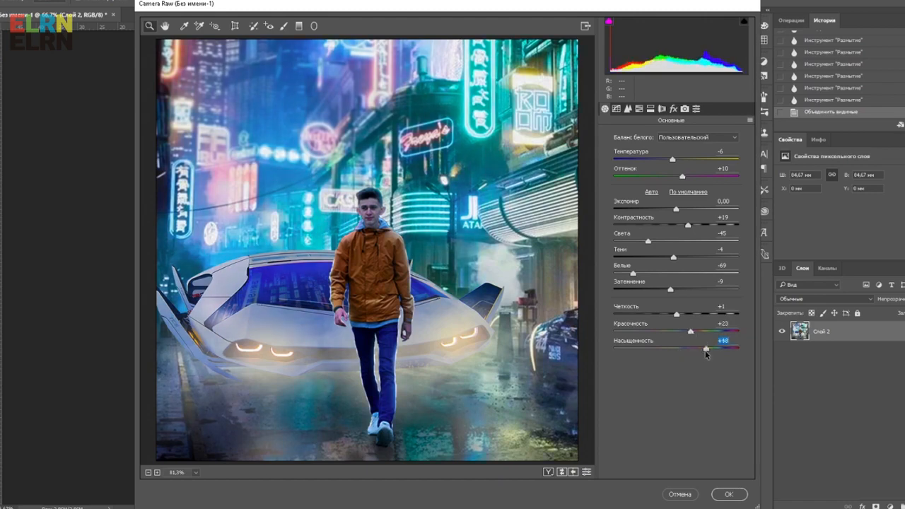